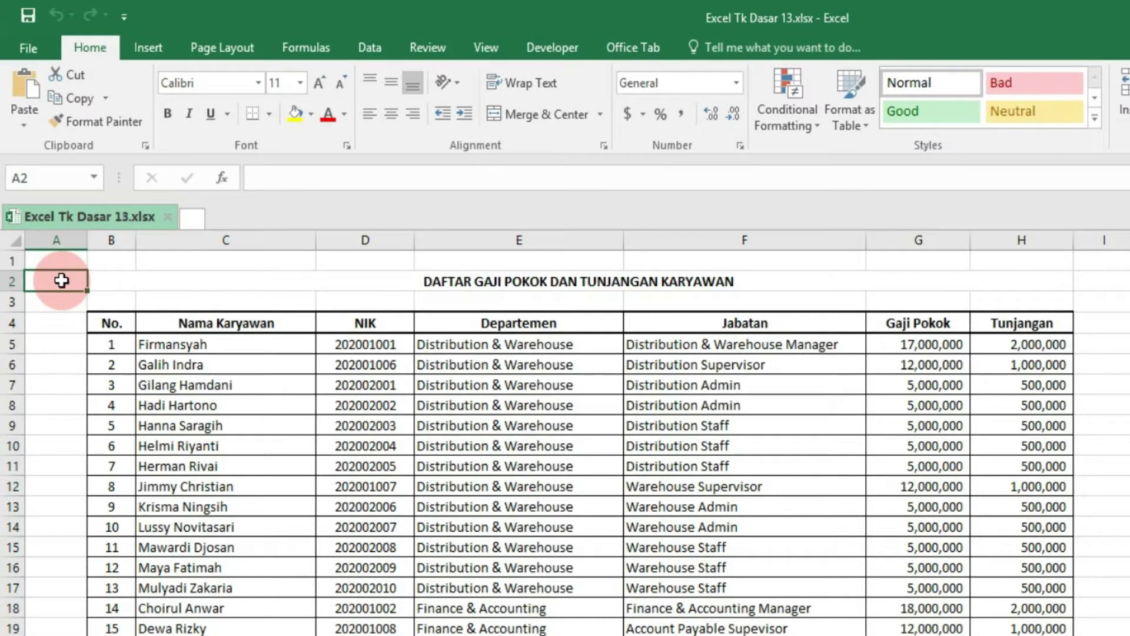
Point out the merged table title and the Nama Karyawan through Tunjangan column headers.
click(168, 285)
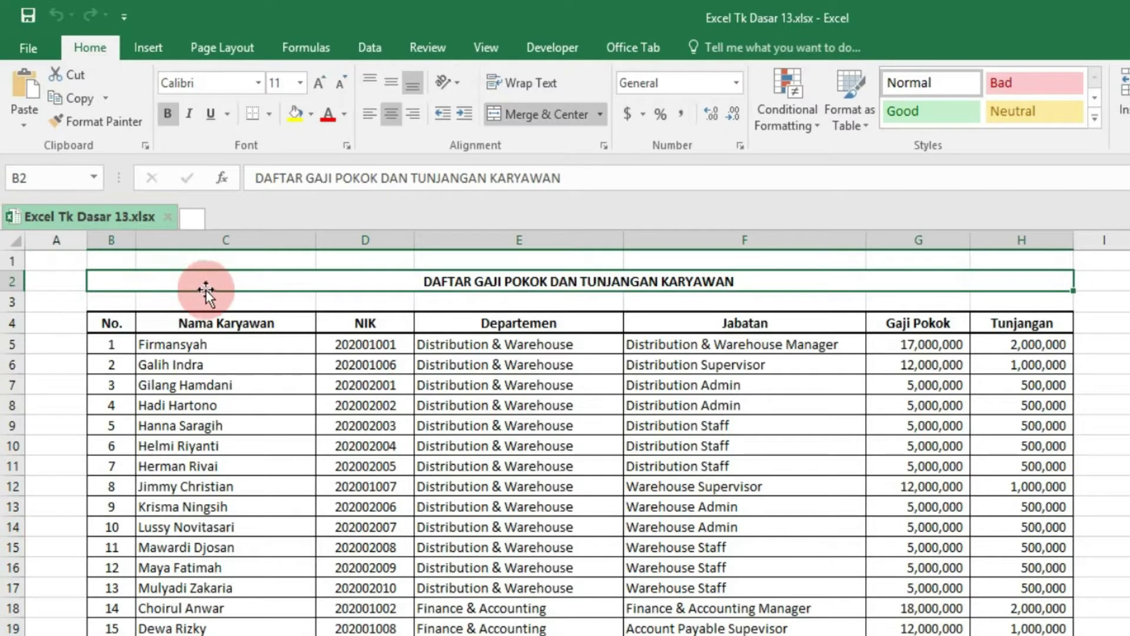
click(212, 330)
click(344, 320)
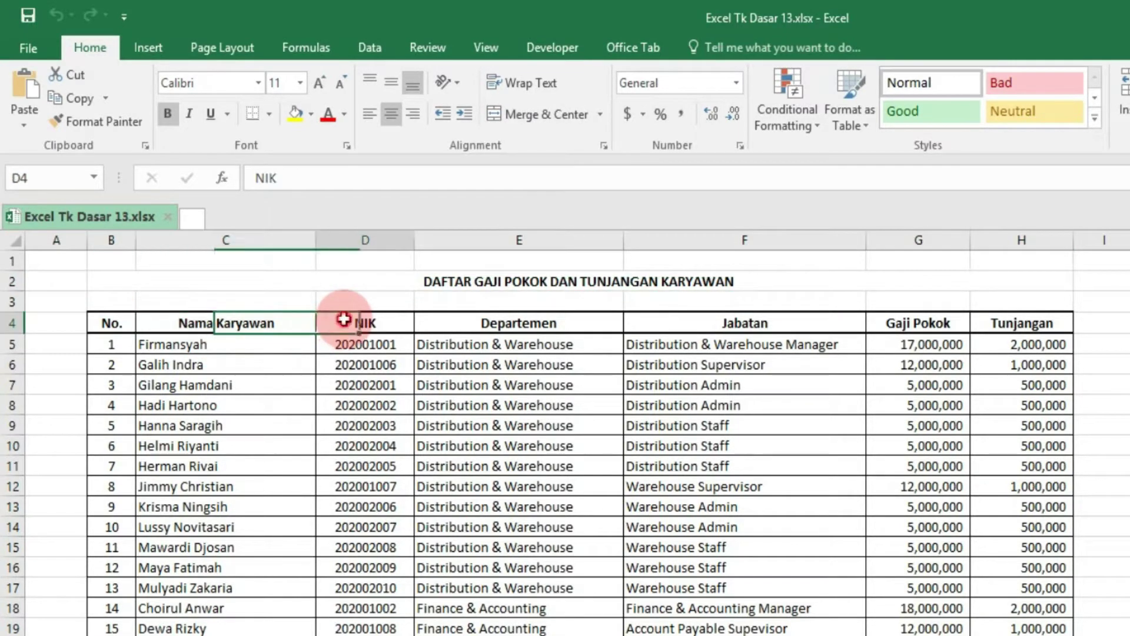
click(465, 318)
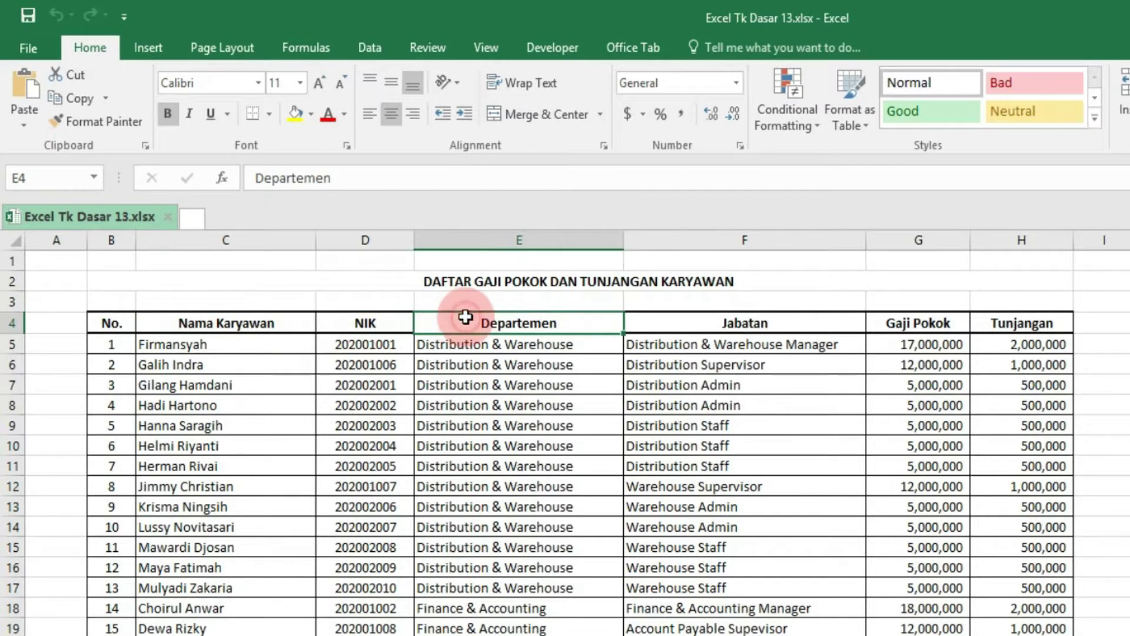
click(721, 325)
click(889, 325)
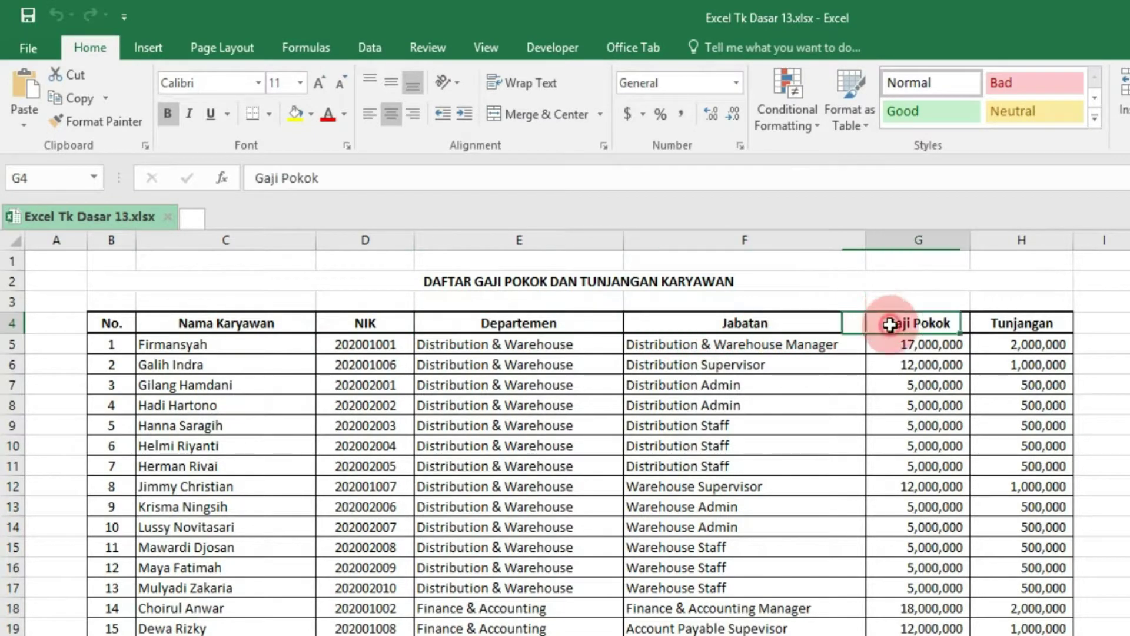
click(995, 323)
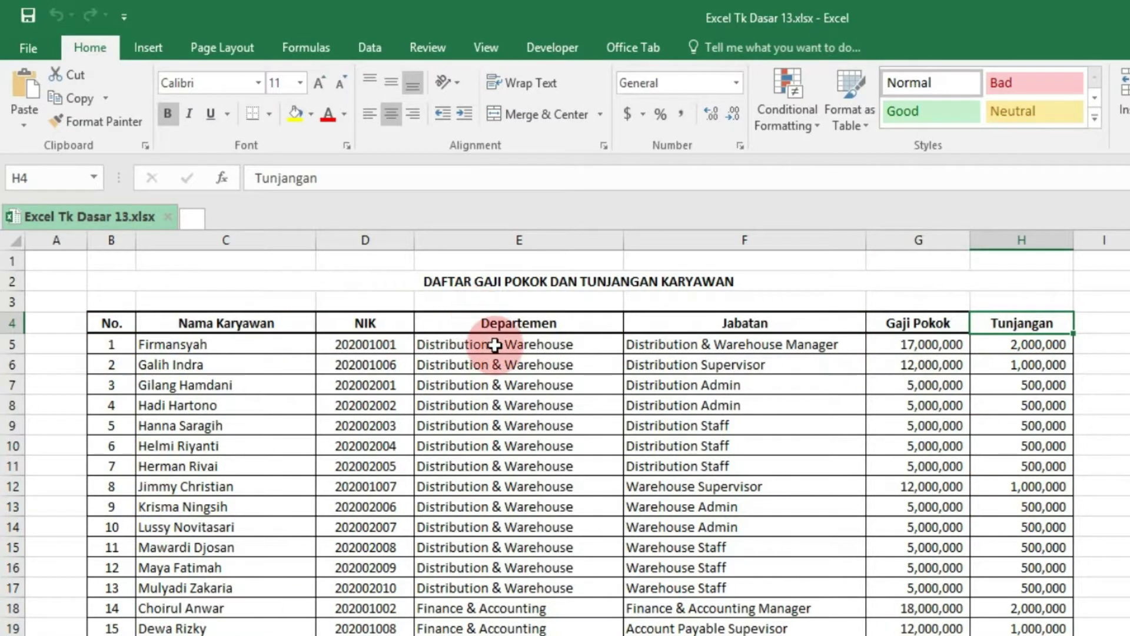
click(48, 281)
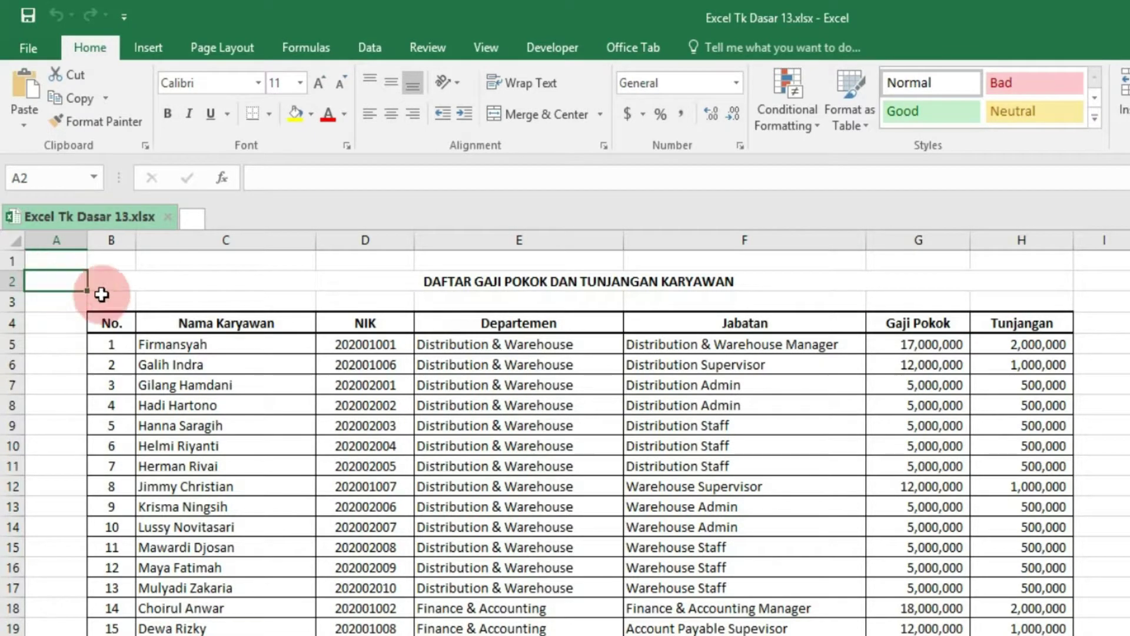
Set the salary table B2:H74, from the title down, as the print area.
mouse_move(541, 285)
mouse_down()
mouse_move(577, 630)
mouse_move(609, 558)
mouse_move(602, 550)
mouse_up()
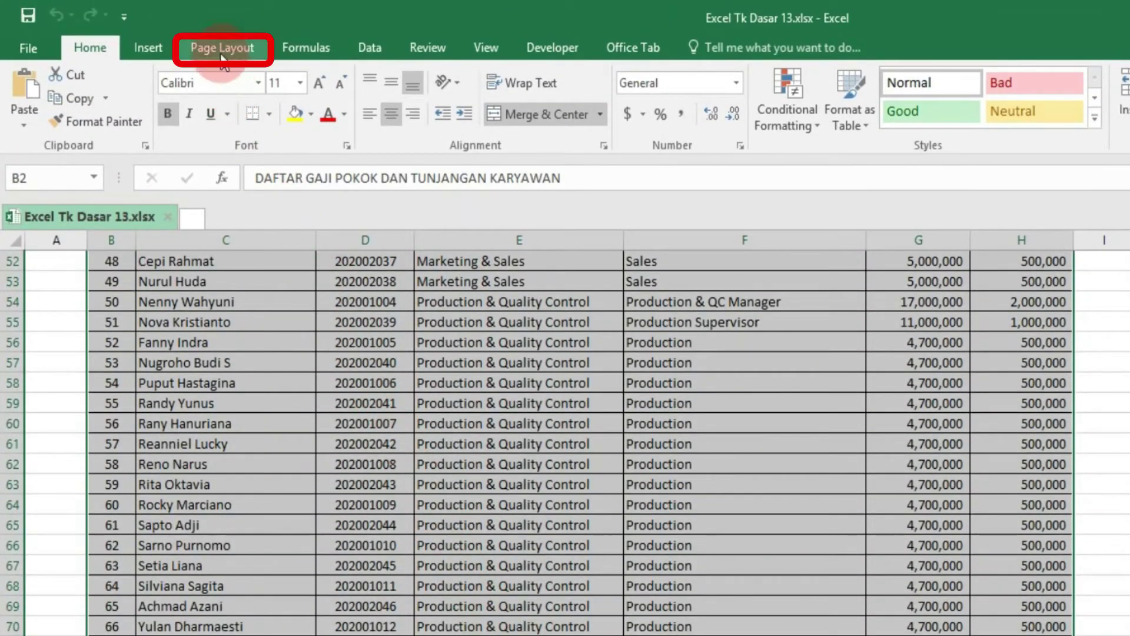
click(219, 50)
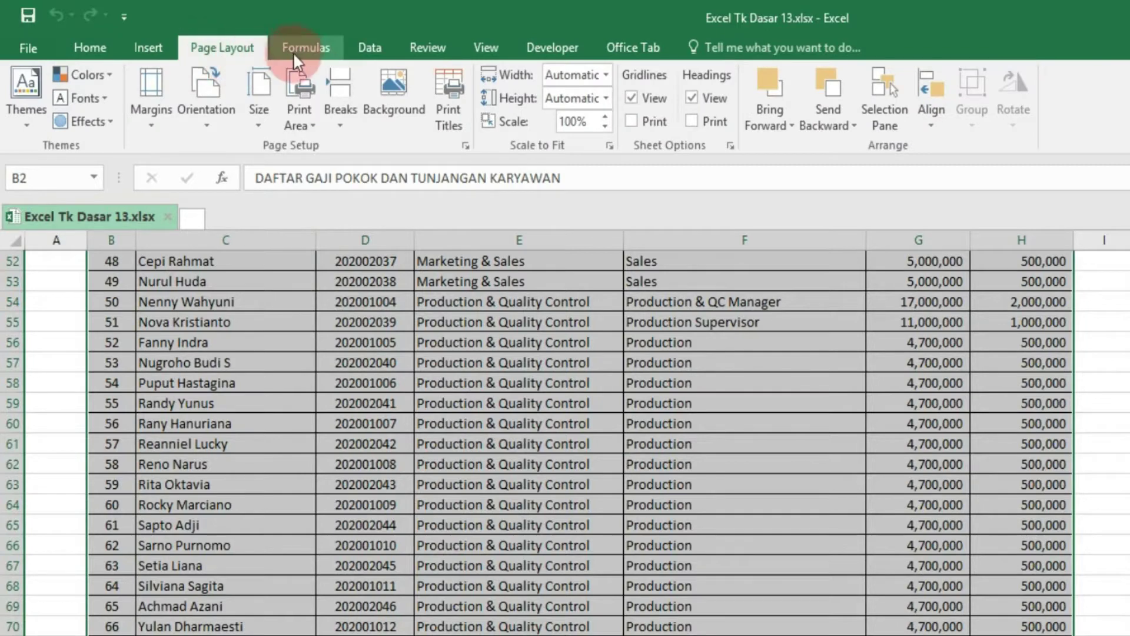
click(301, 87)
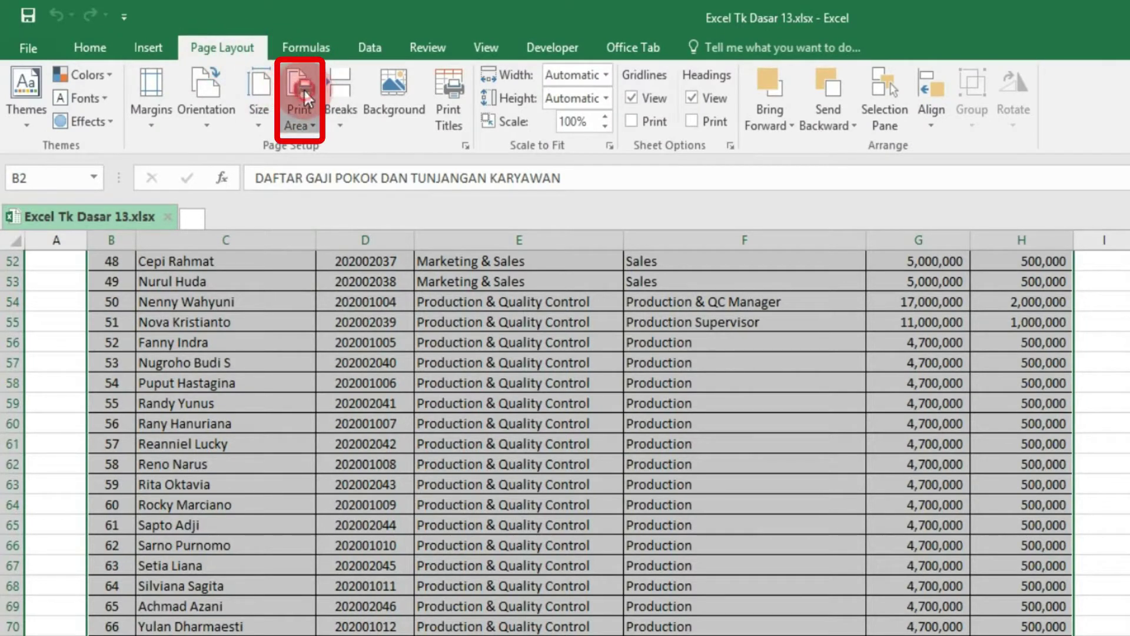
click(326, 148)
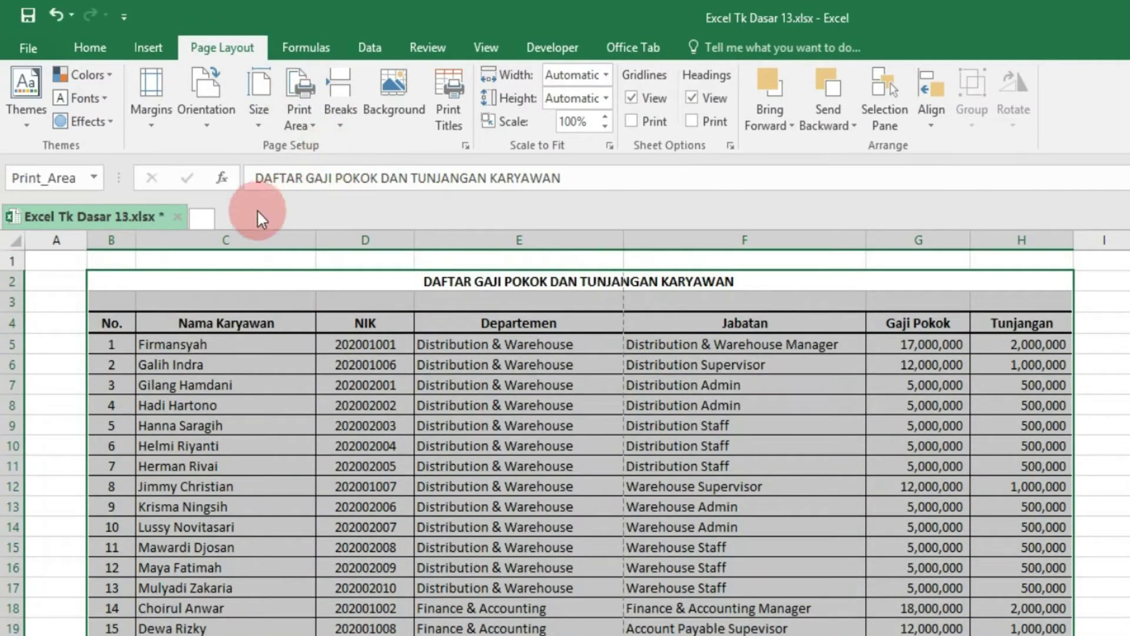
Clear the table selection and set the paper size to A4.
click(65, 284)
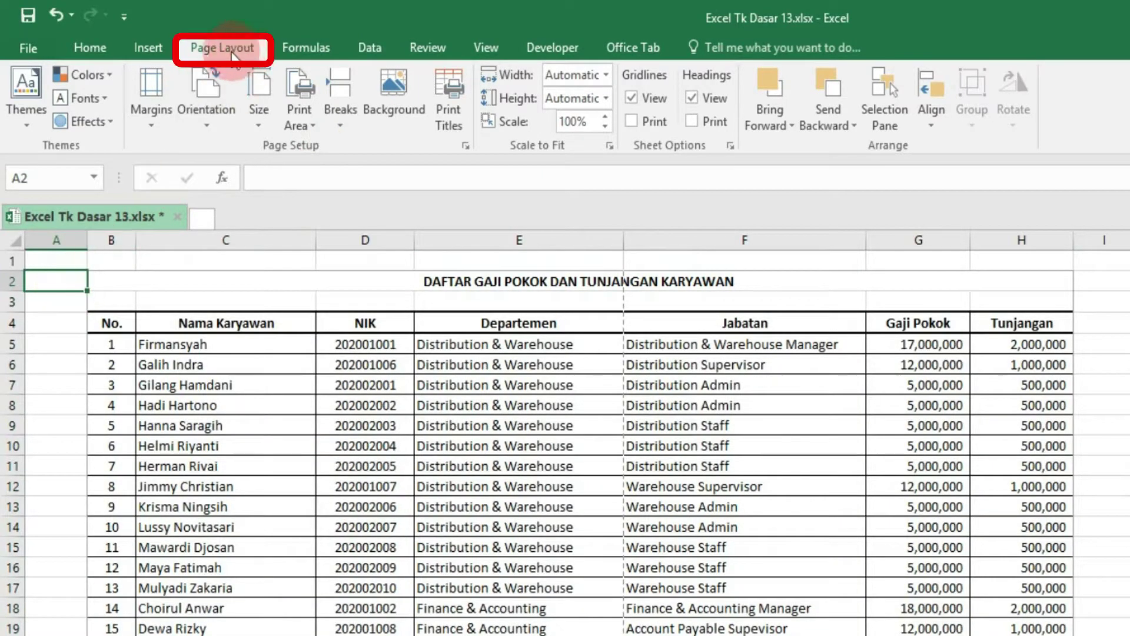
click(271, 101)
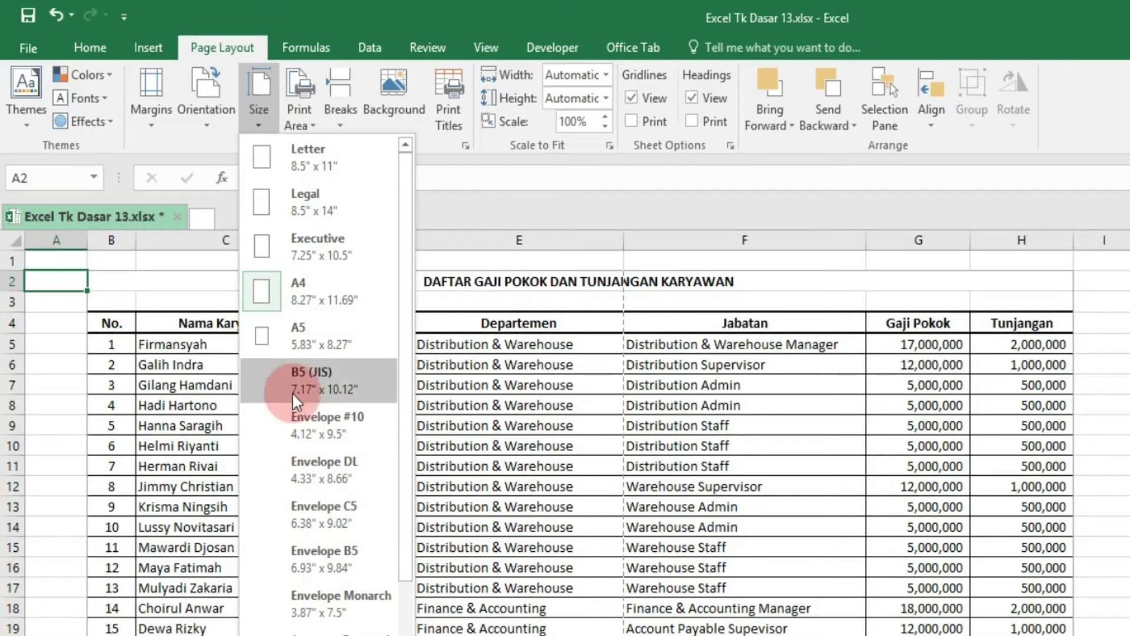
click(316, 292)
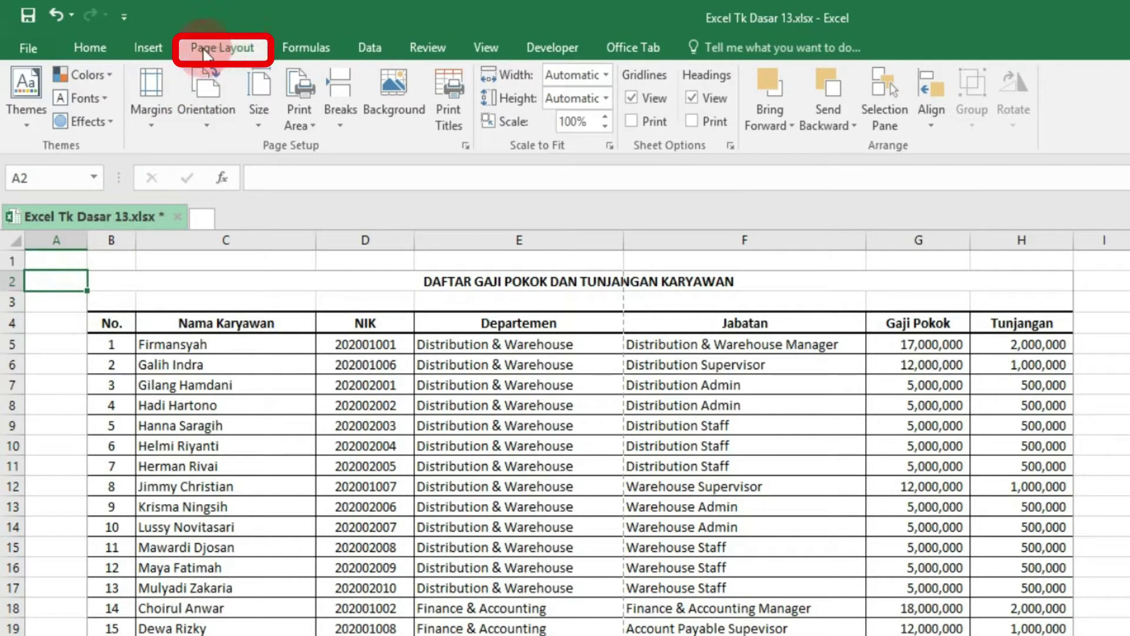
Change the page orientation to Landscape.
click(210, 97)
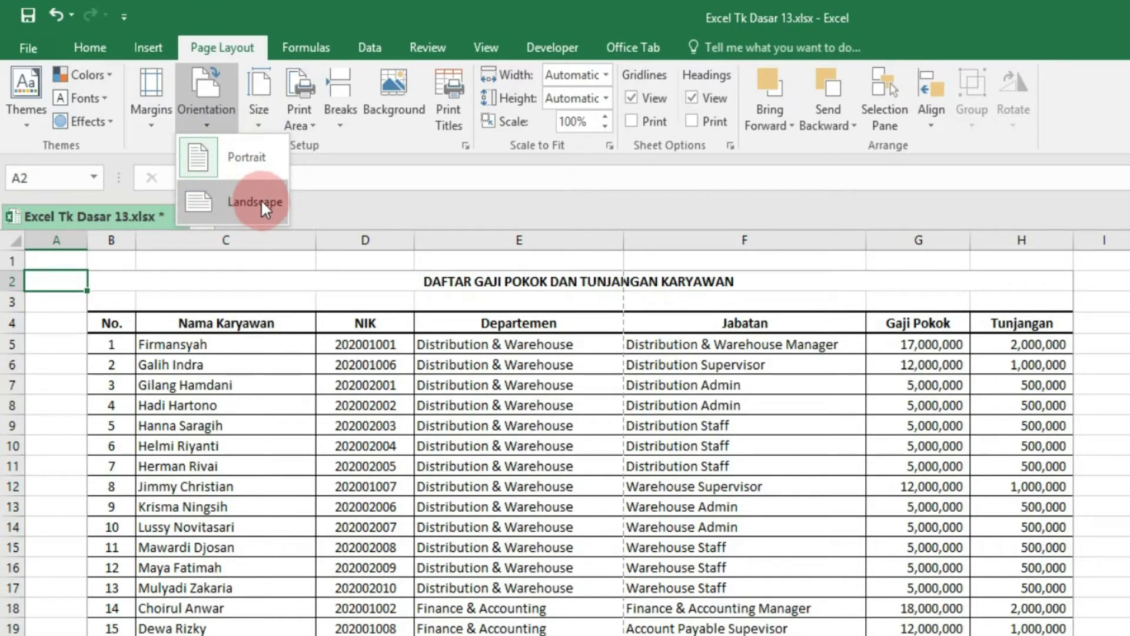
click(203, 200)
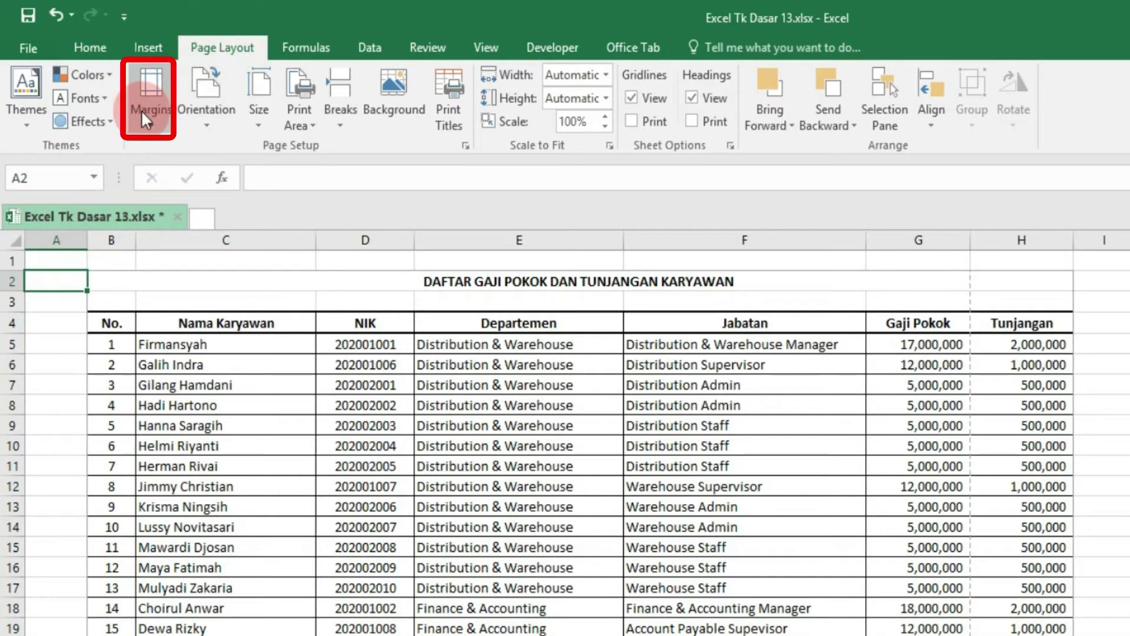
Open Custom Margins to see 0.75 top/bottom, 0.7 left/right and 0.3 header/footer margins.
click(154, 84)
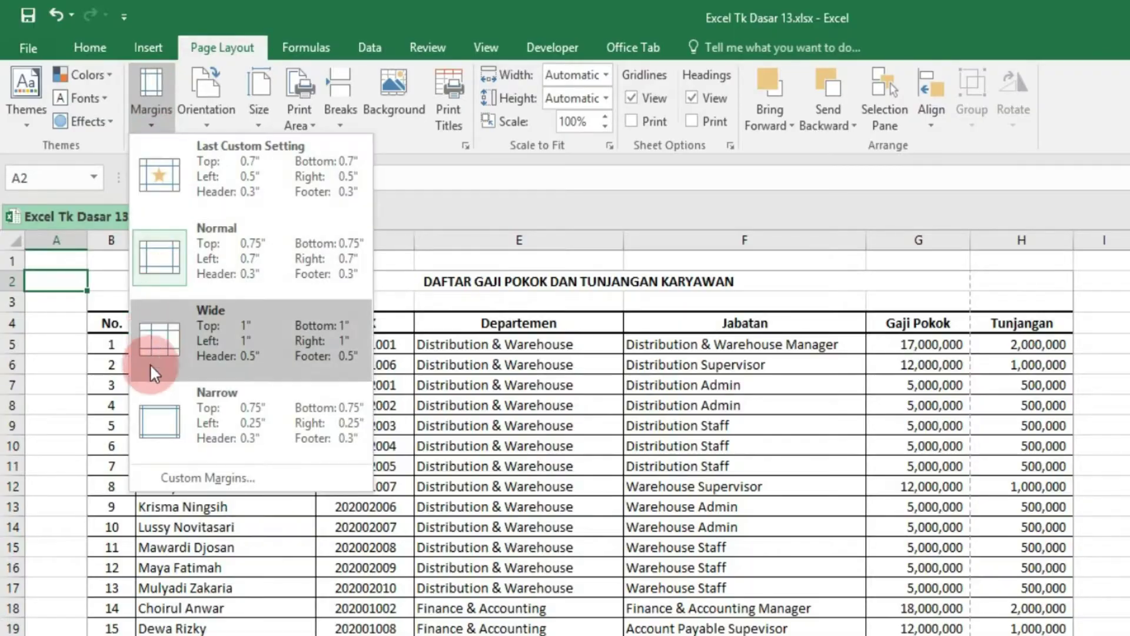
click(183, 466)
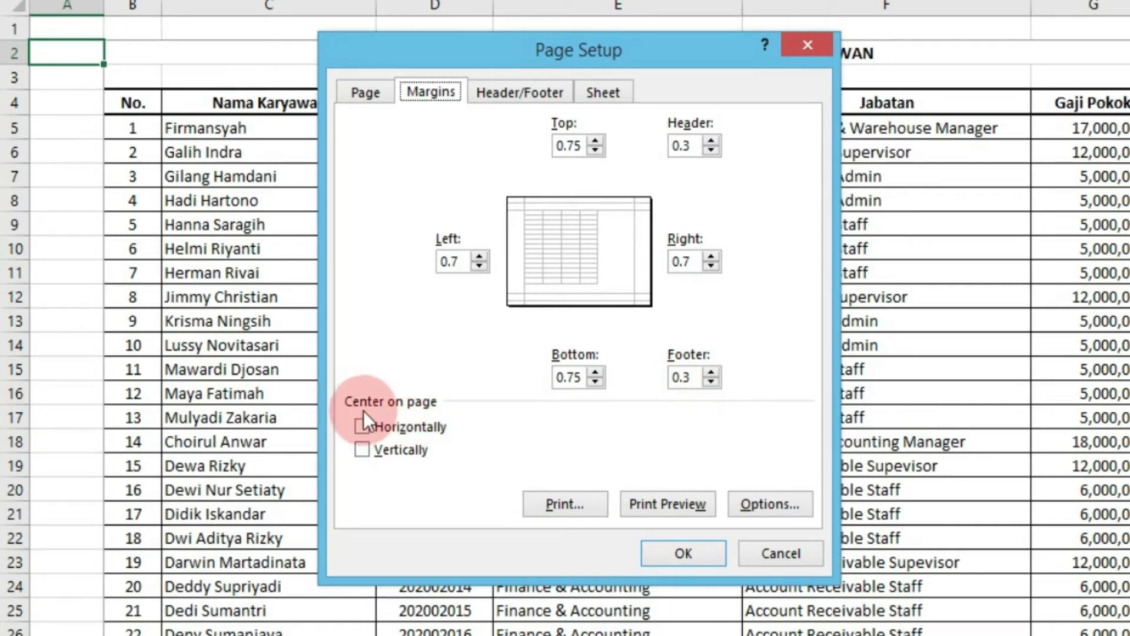
Try horizontal and vertical centering, then clear both options again.
click(361, 426)
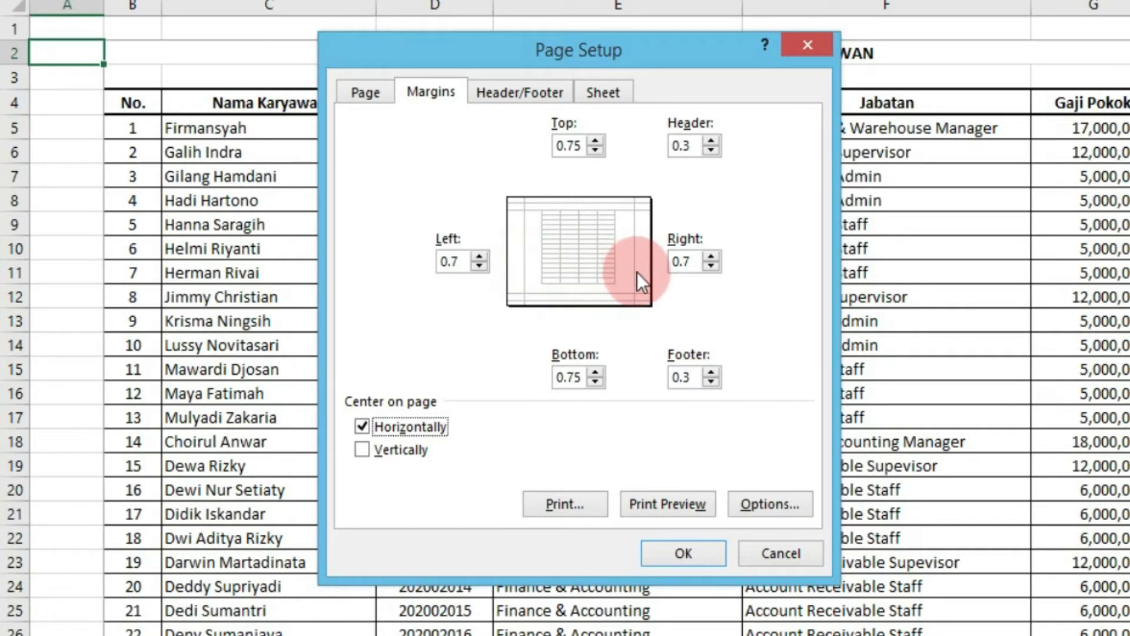
click(362, 451)
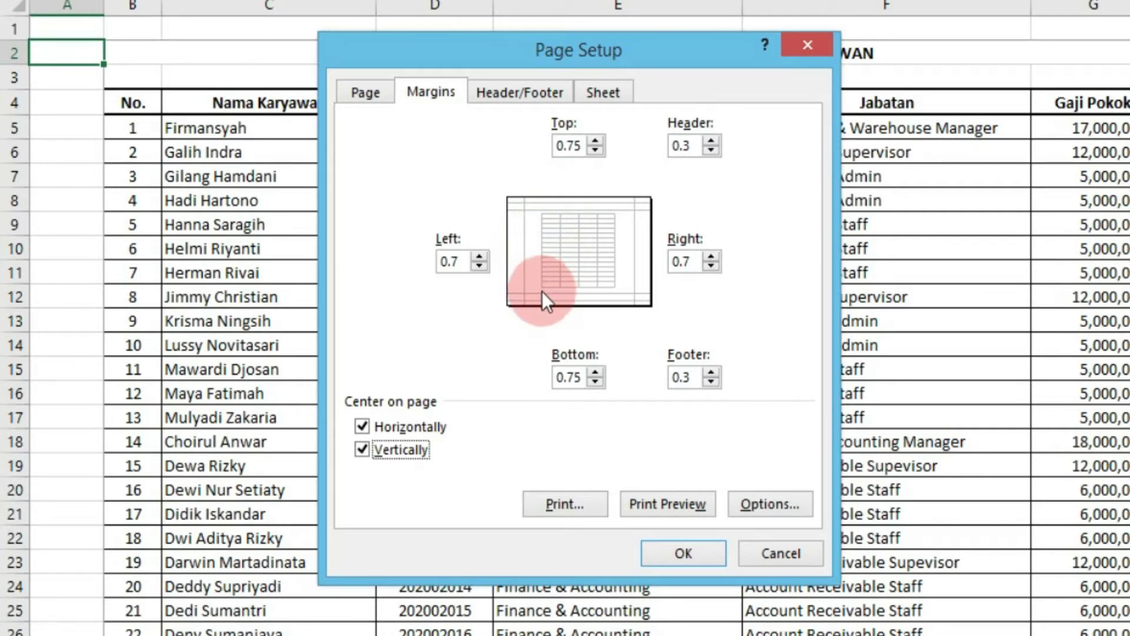
click(364, 450)
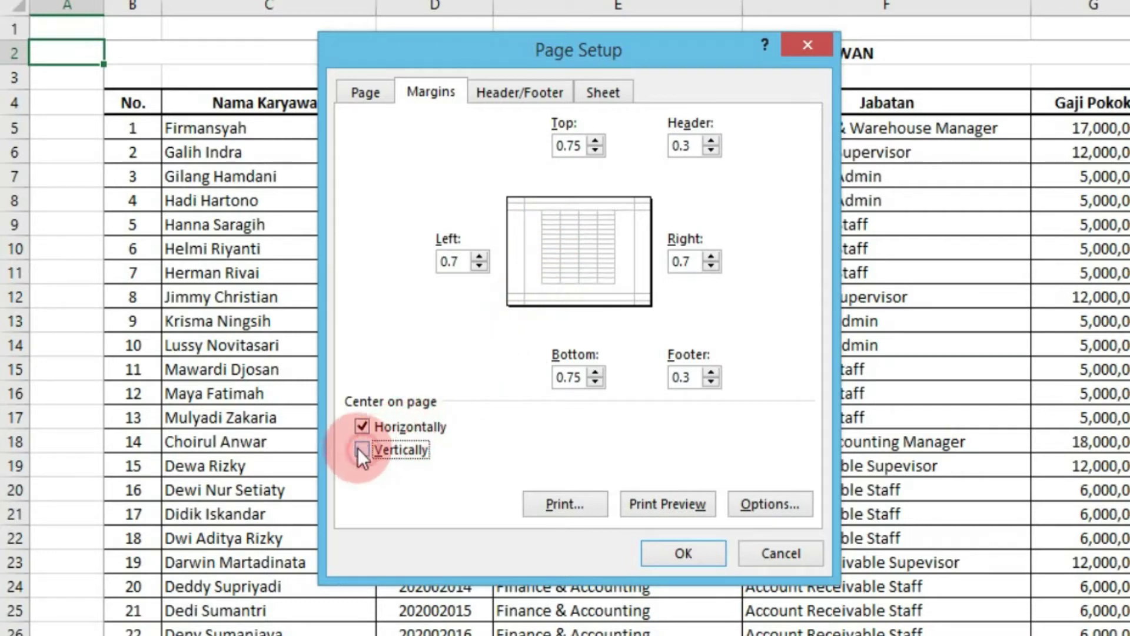
click(362, 428)
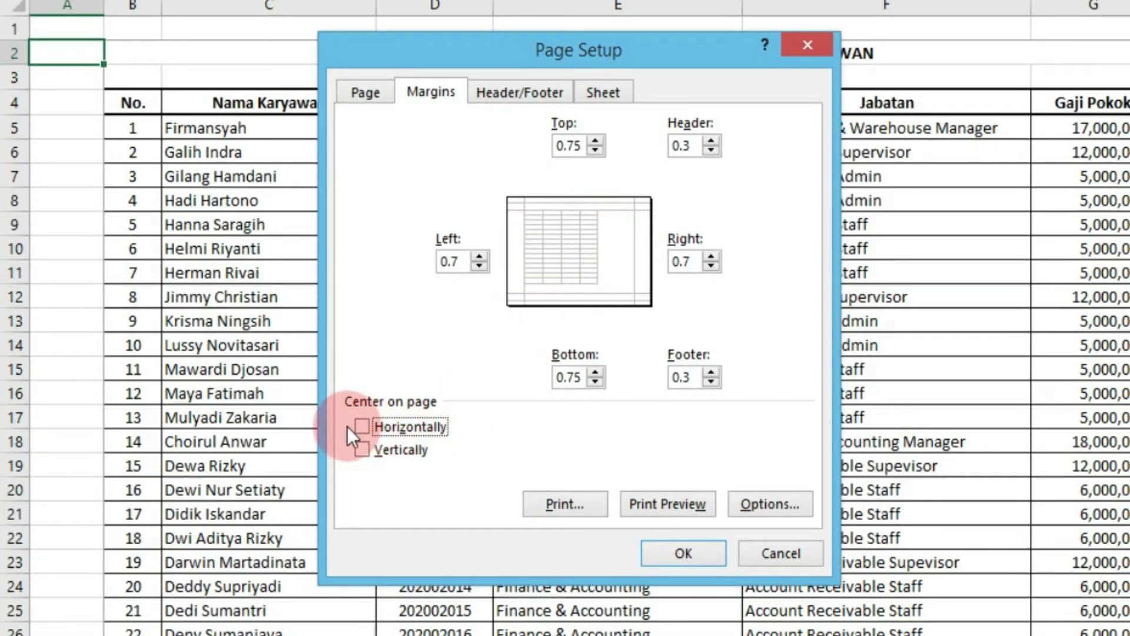
Apply 0.7 top and bottom margins, 0.5 left and right, centred horizontally.
click(460, 264)
text(0.5)
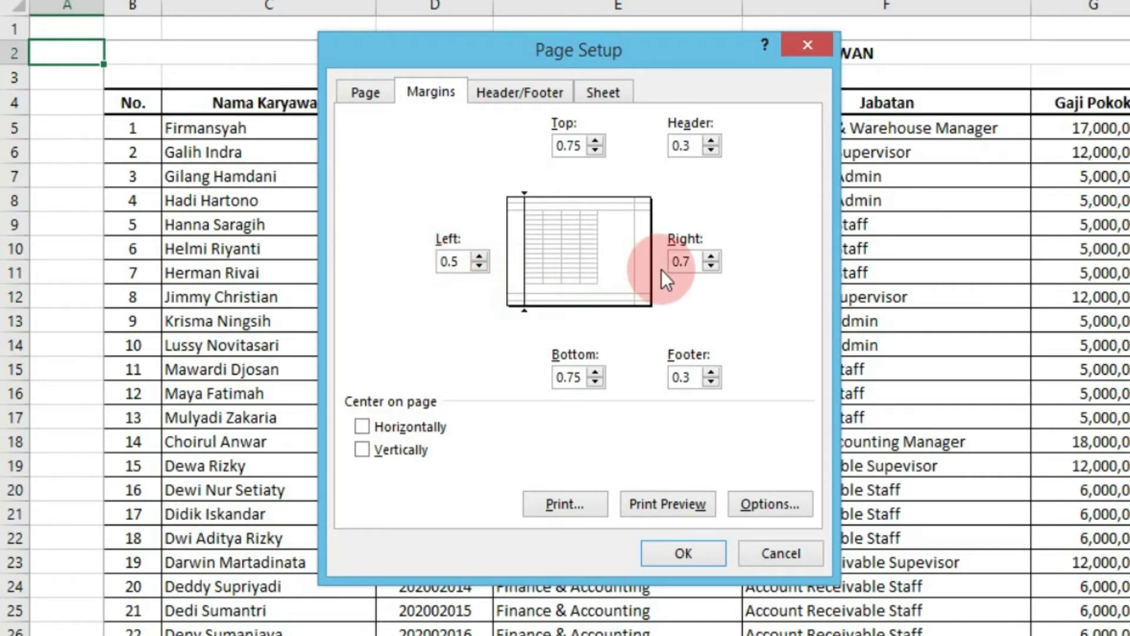
double_click(681, 261)
text(0.5)
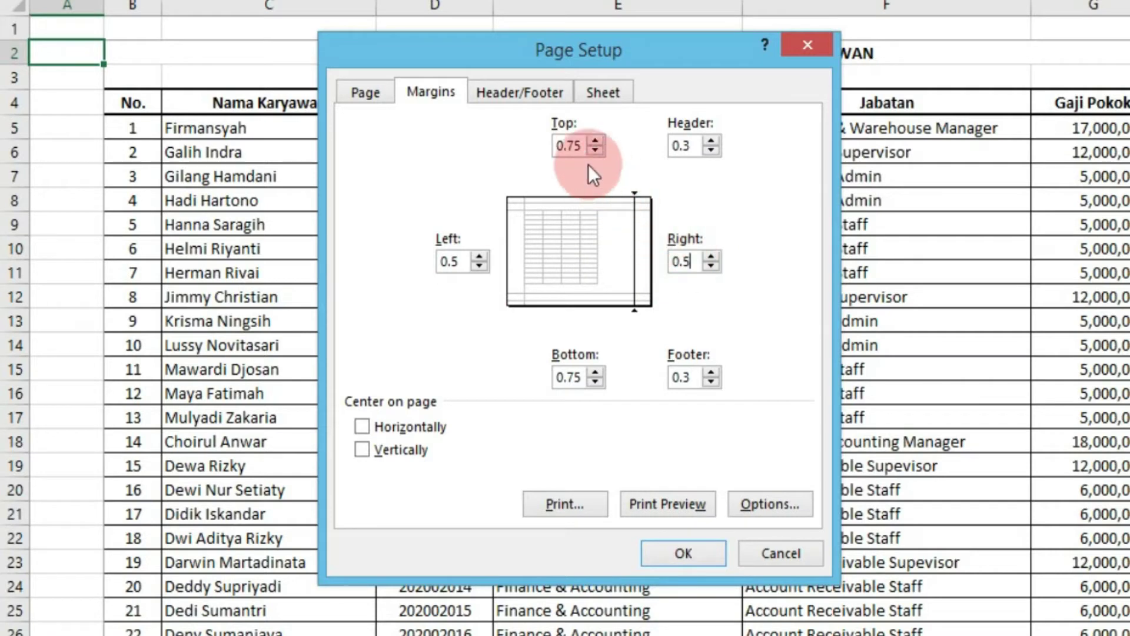
click(584, 146)
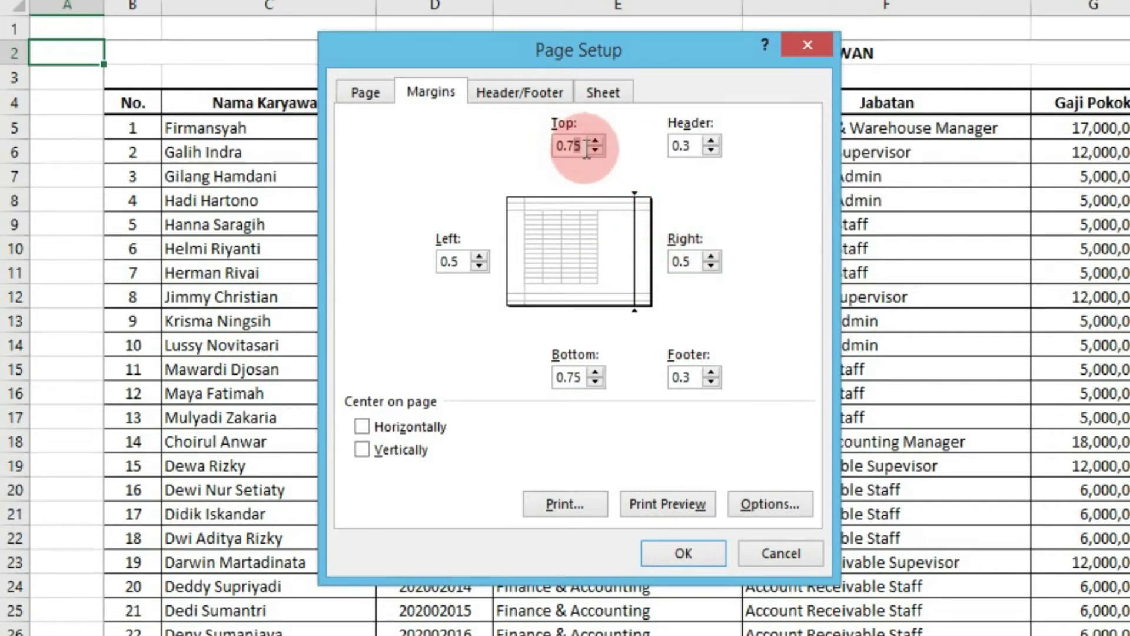
key(BackSpace)
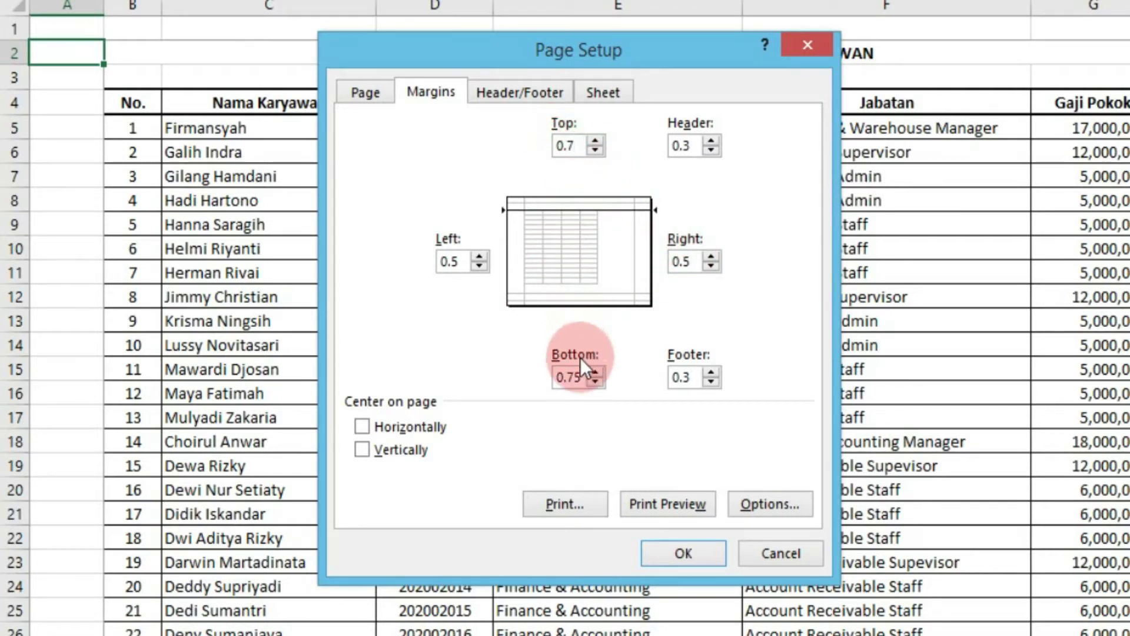
click(575, 377)
key(BackSpace)
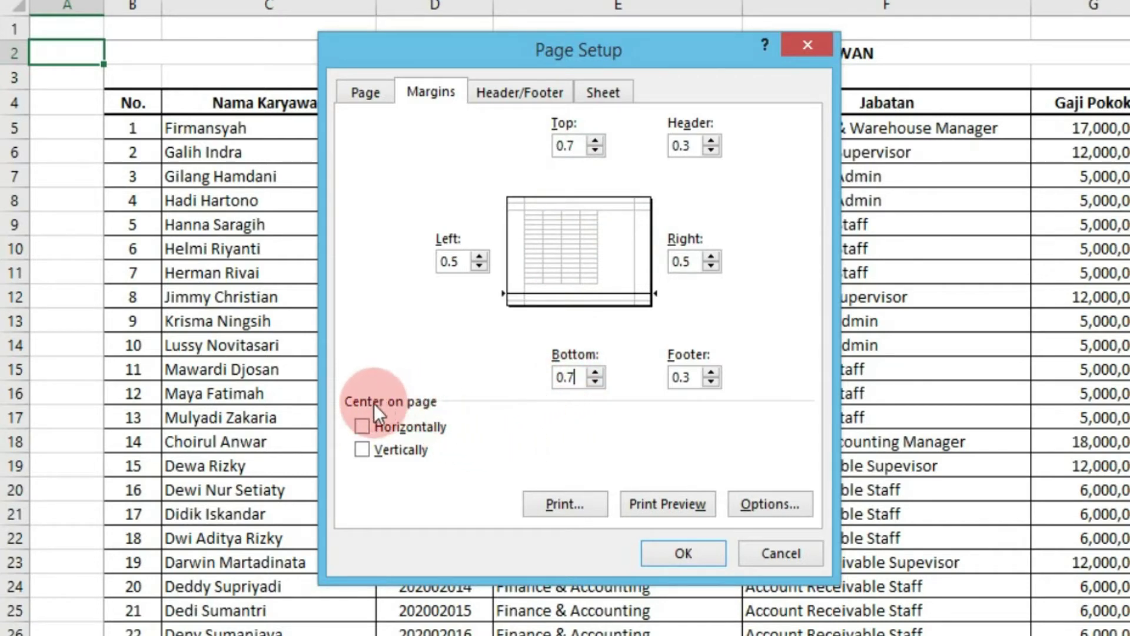
click(365, 430)
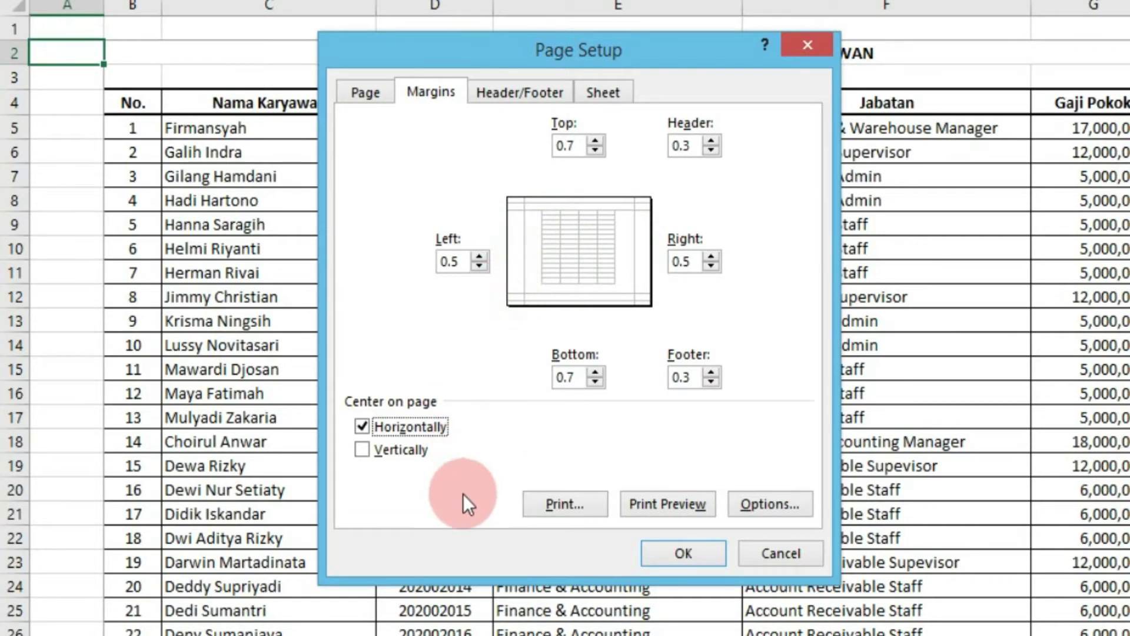
click(677, 552)
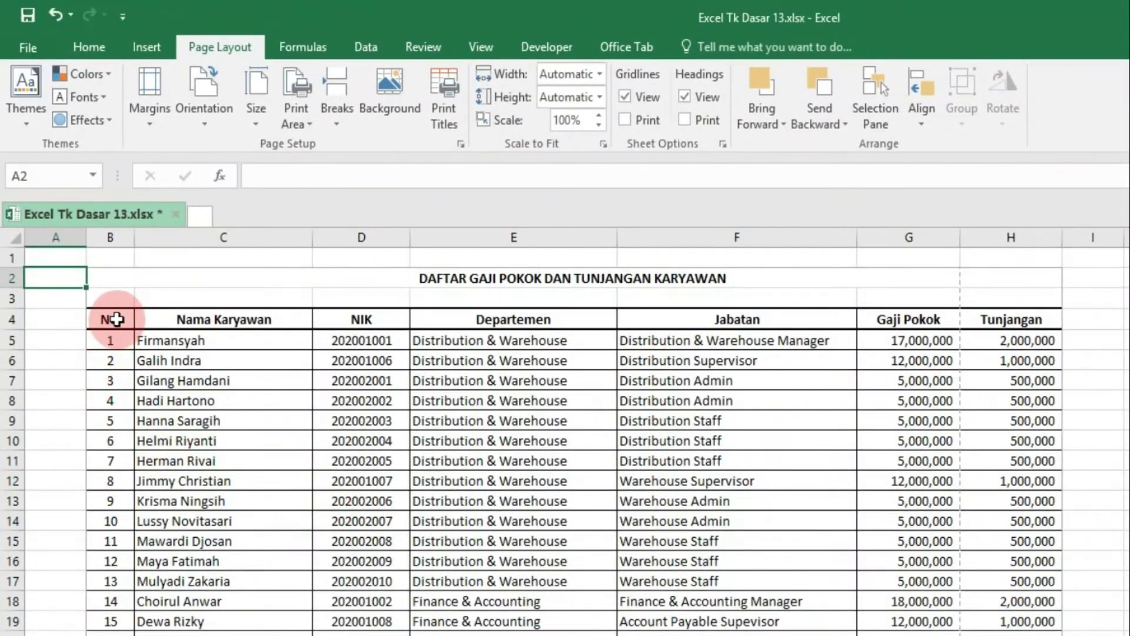
Select the header row cells B4:H4.
click(117, 319)
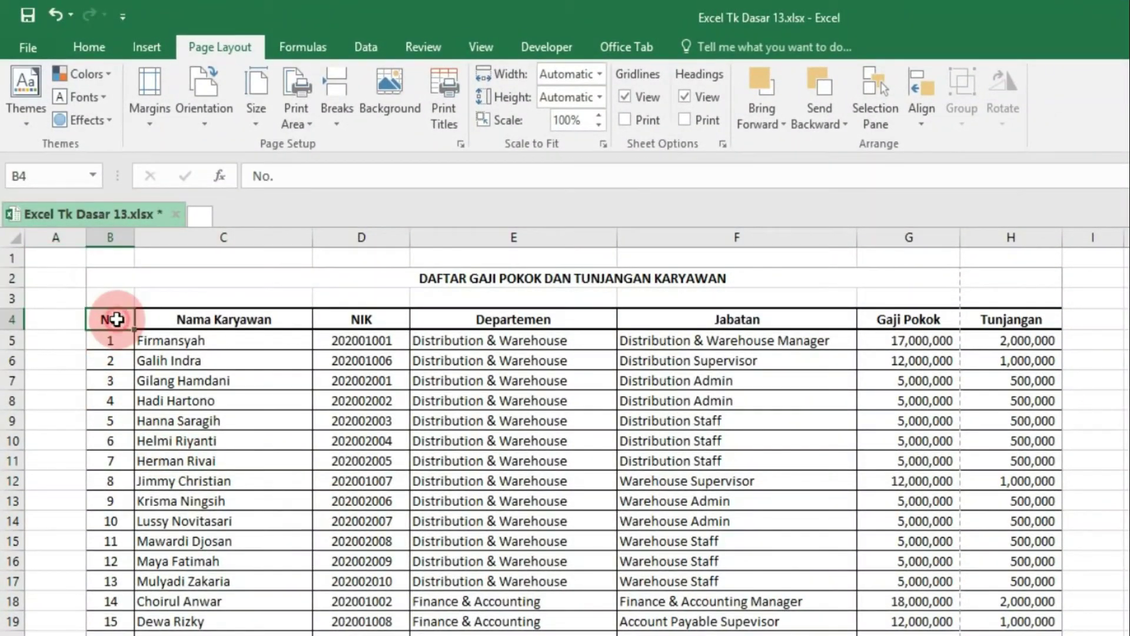
drag(117, 319, 492, 318)
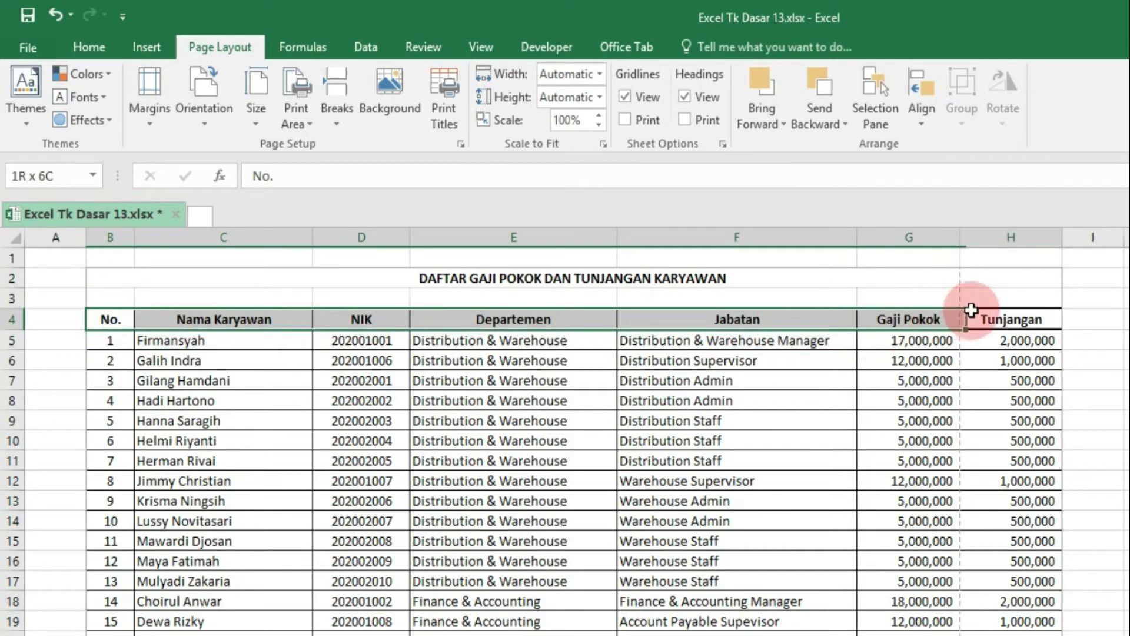
drag(492, 318, 981, 312)
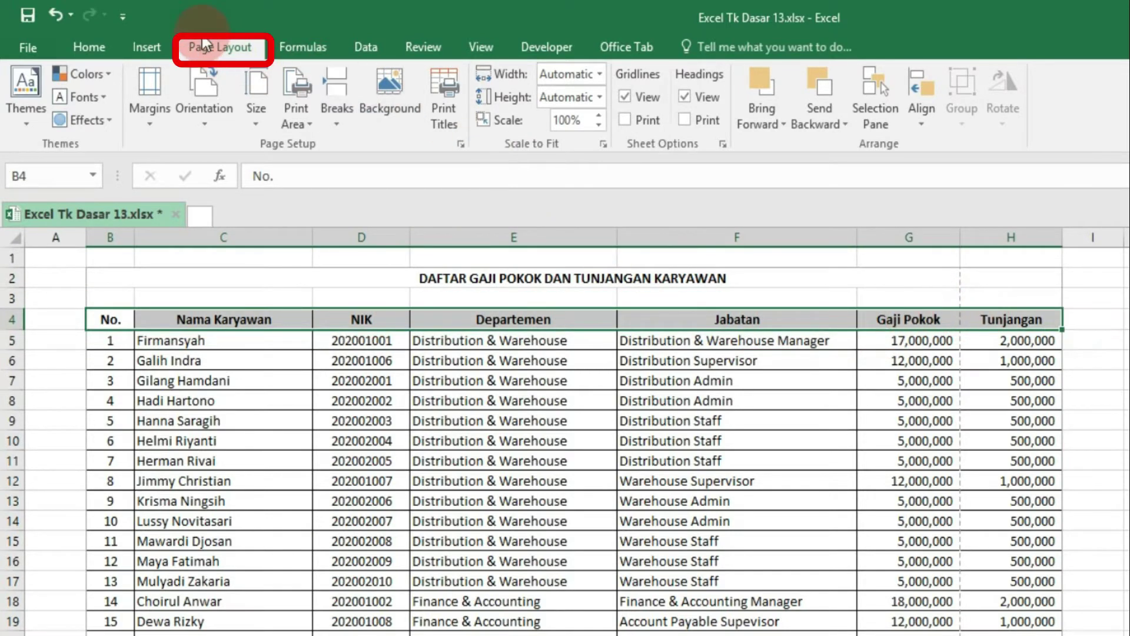
Set row 4 ($4:$4) as Rows to repeat at top in Print Titles.
click(459, 112)
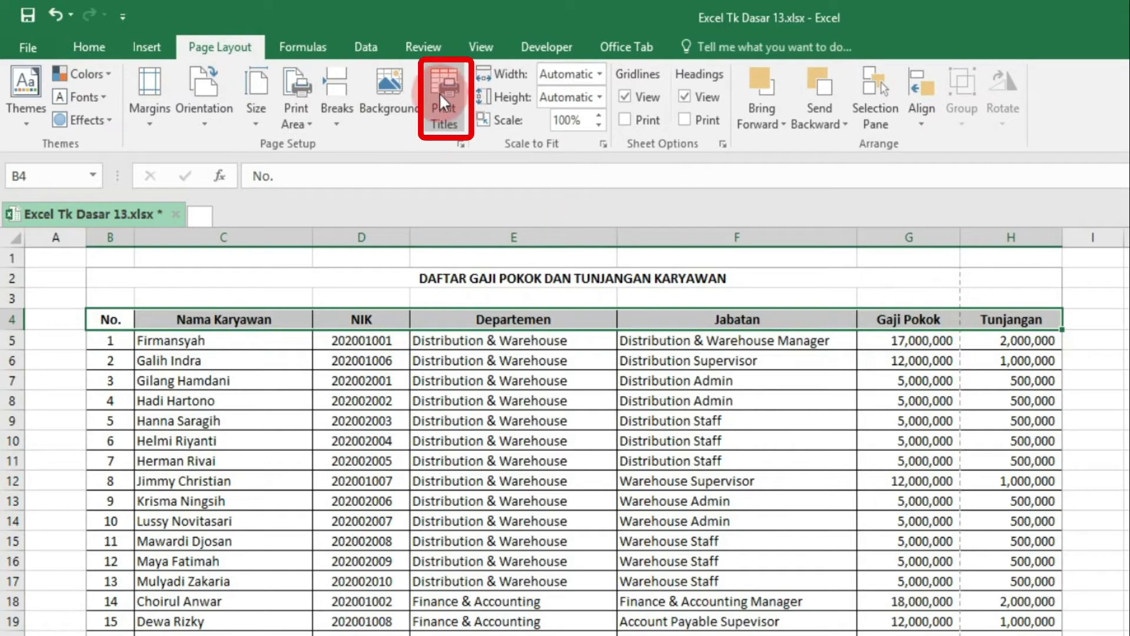
click(443, 97)
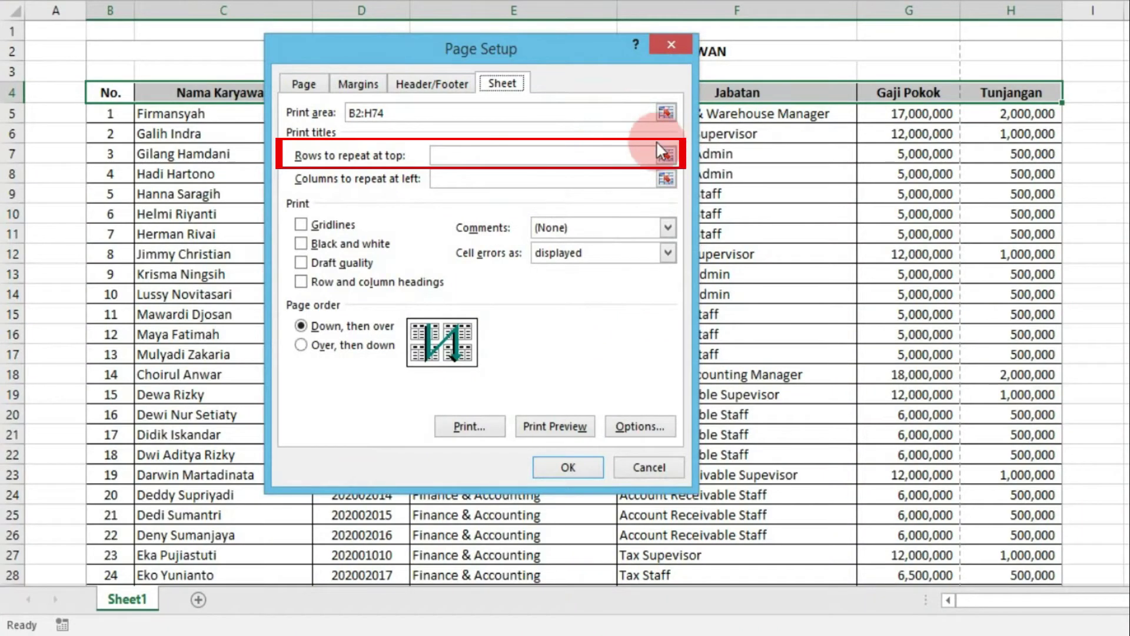
click(671, 157)
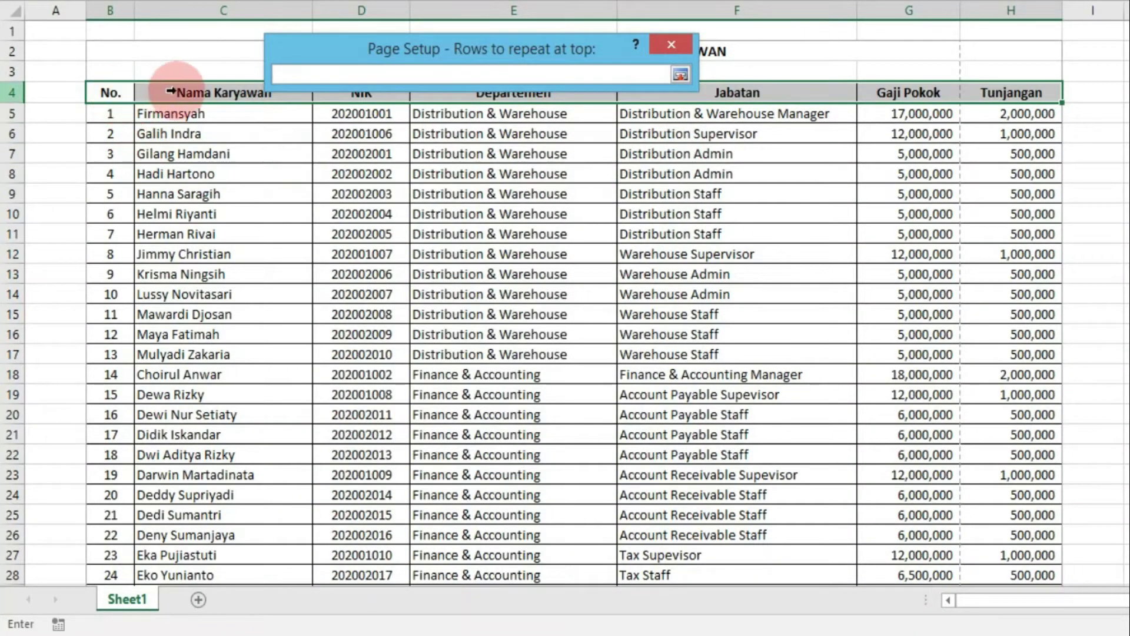
click(11, 92)
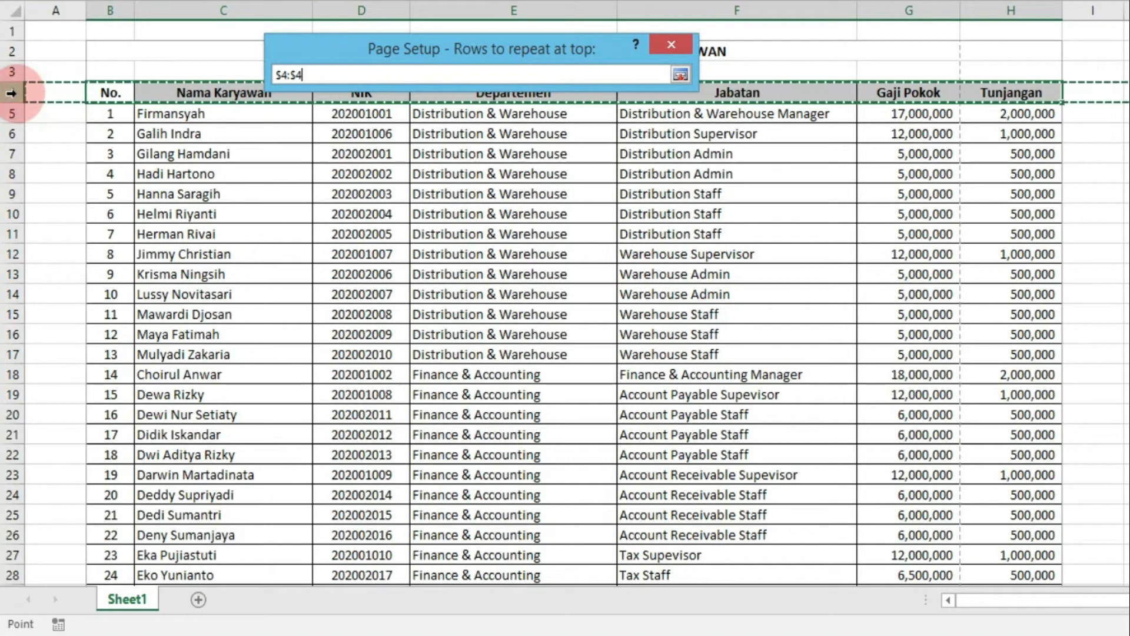
key(Return)
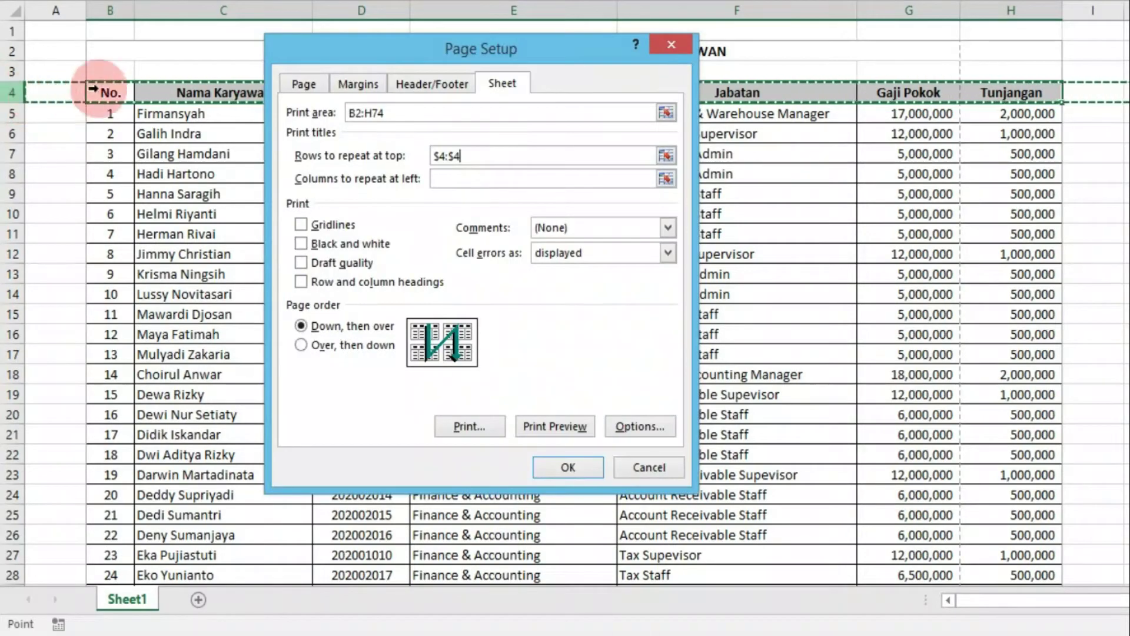
click(536, 469)
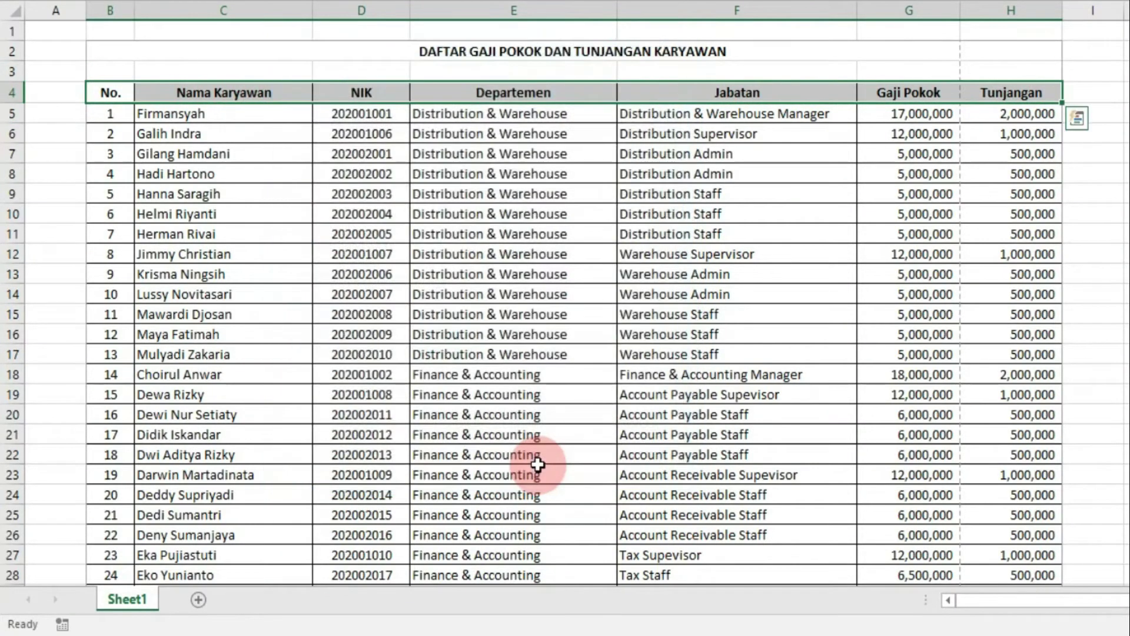
drag(928, 215, 927, 234)
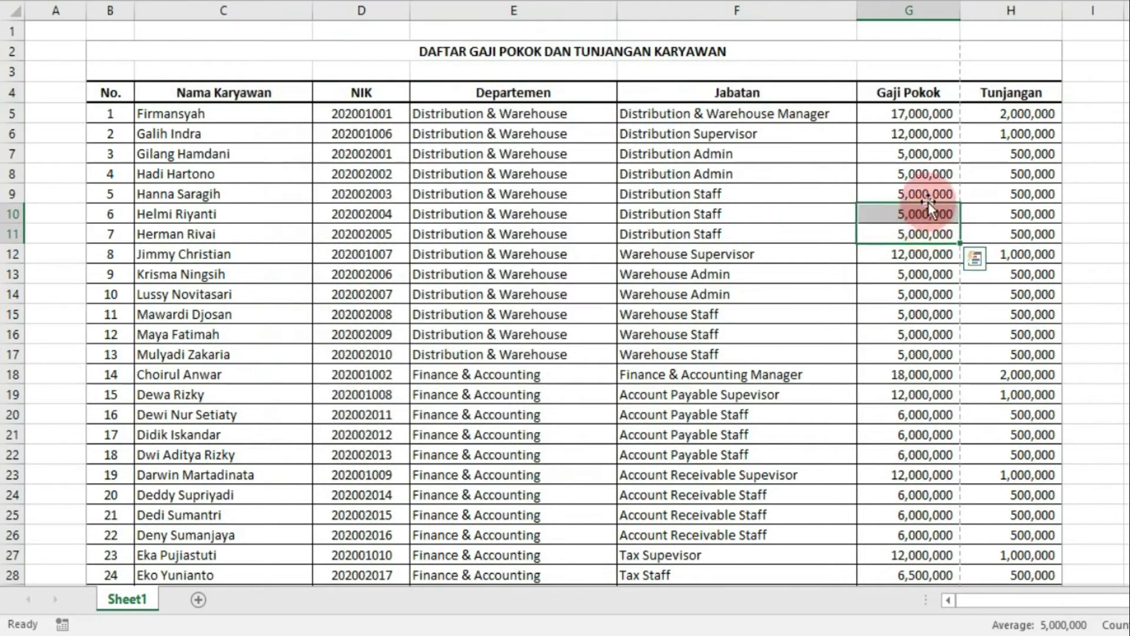
click(939, 85)
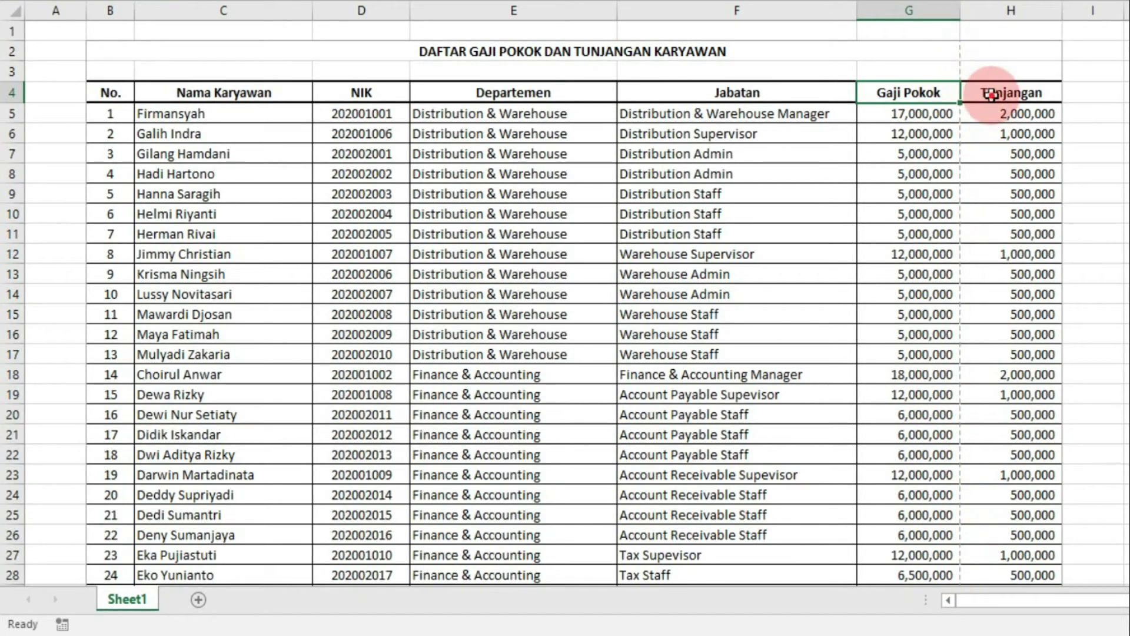
drag(975, 94, 1008, 396)
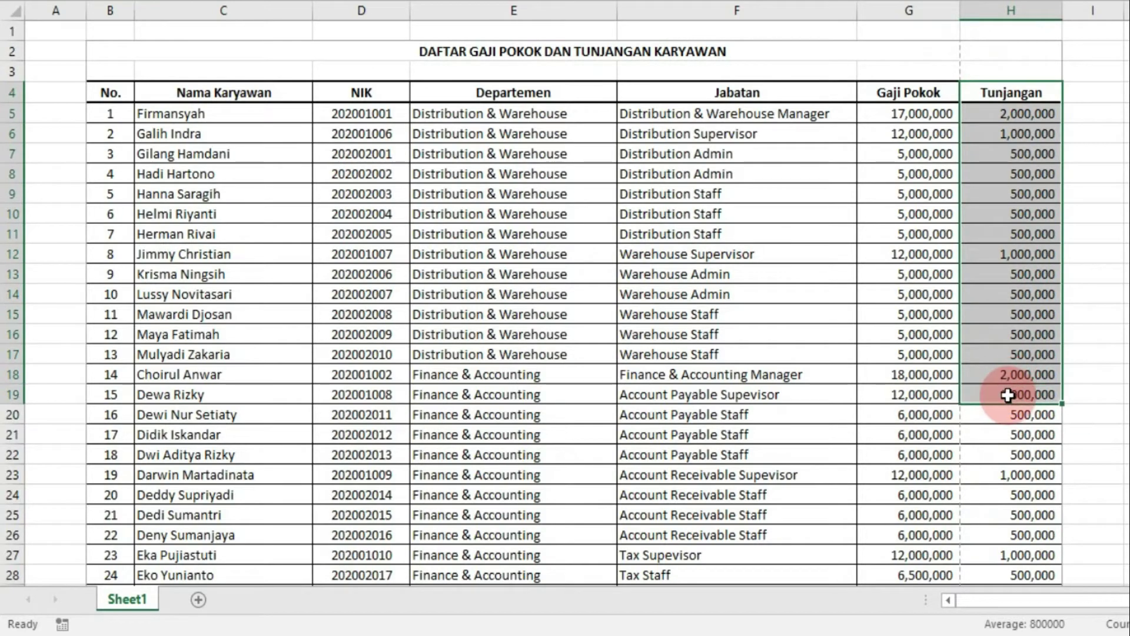
scroll(1006, 393, down, 2)
scroll(1004, 391, down, 3)
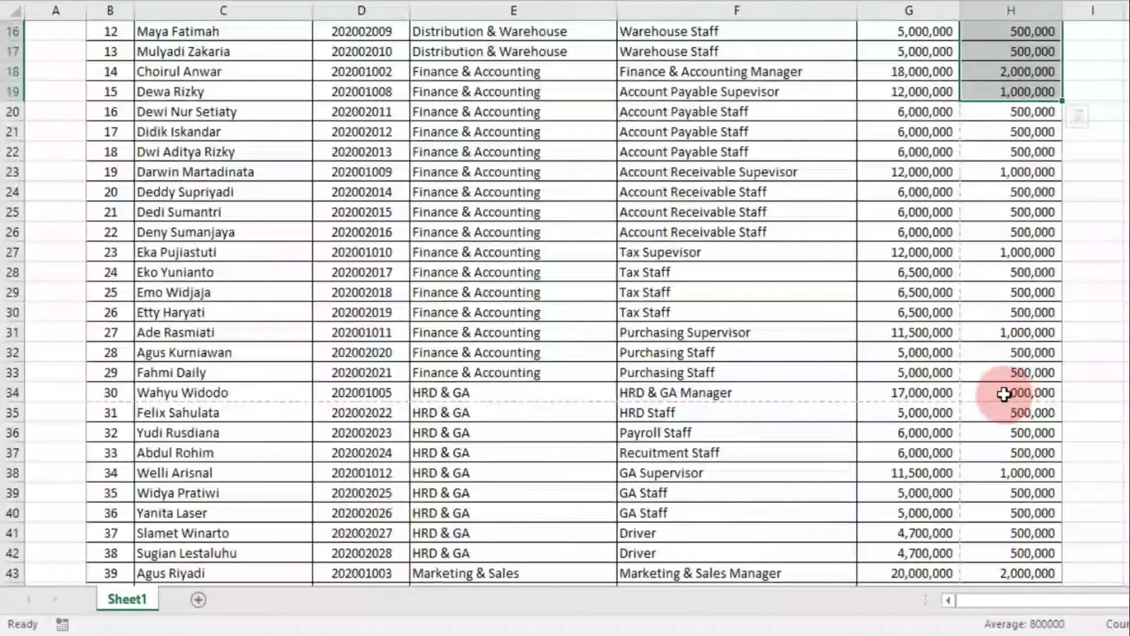
click(103, 396)
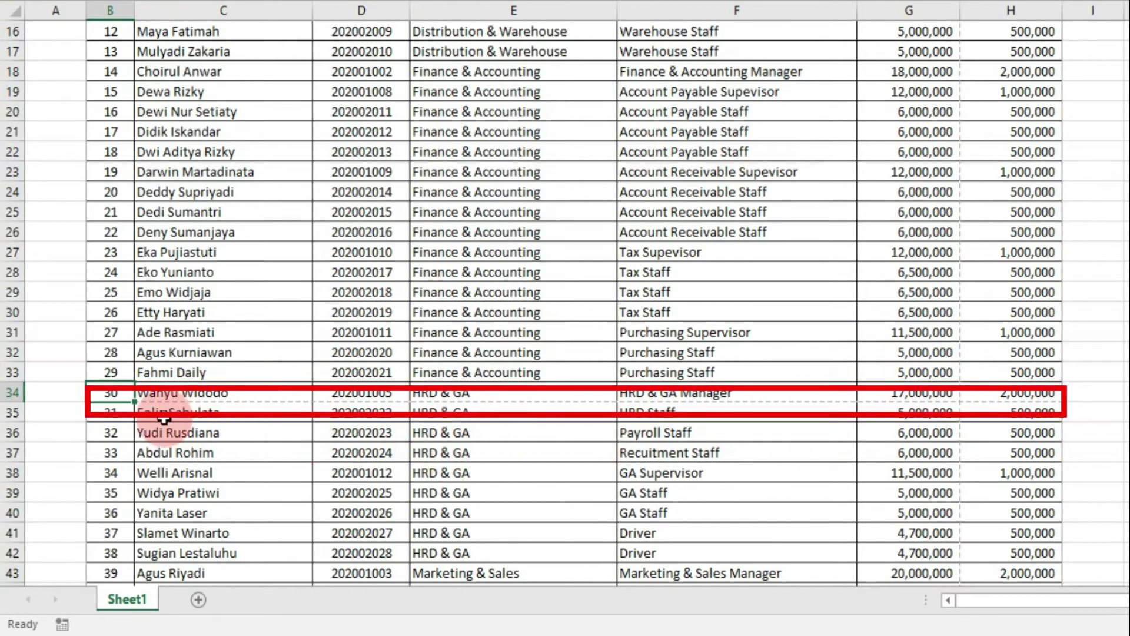
drag(105, 419, 106, 596)
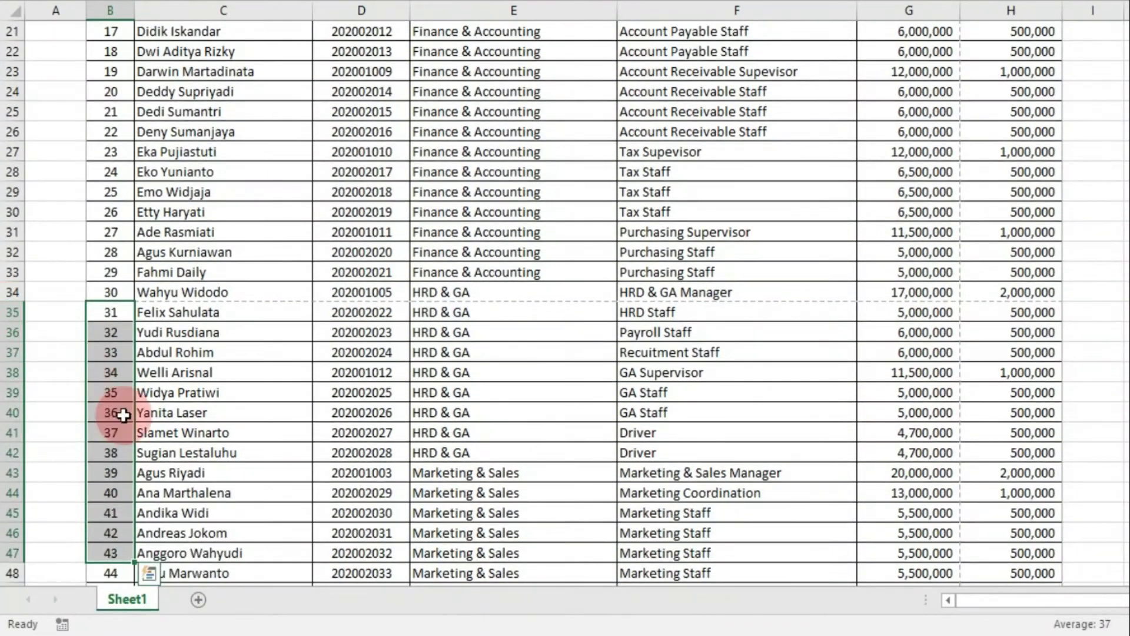
scroll(114, 519, down, 4)
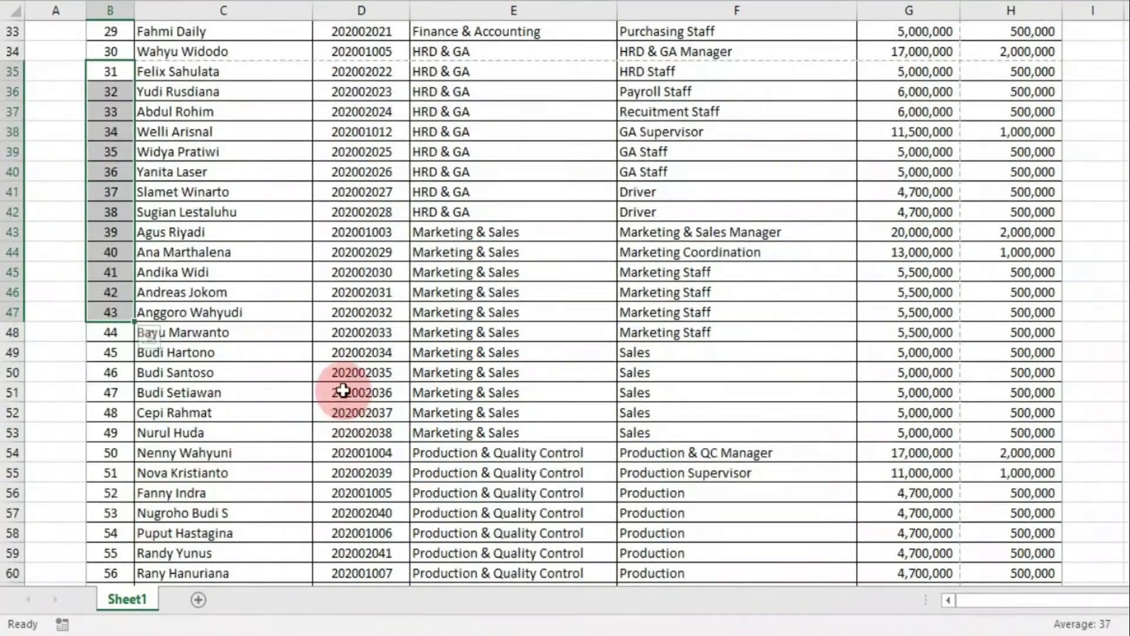
mouse_move(137, 512)
mouse_down()
mouse_move(272, 262)
mouse_move(114, 72)
mouse_move(1073, 412)
mouse_move(1035, 391)
mouse_up()
scroll(739, 355, up, 5)
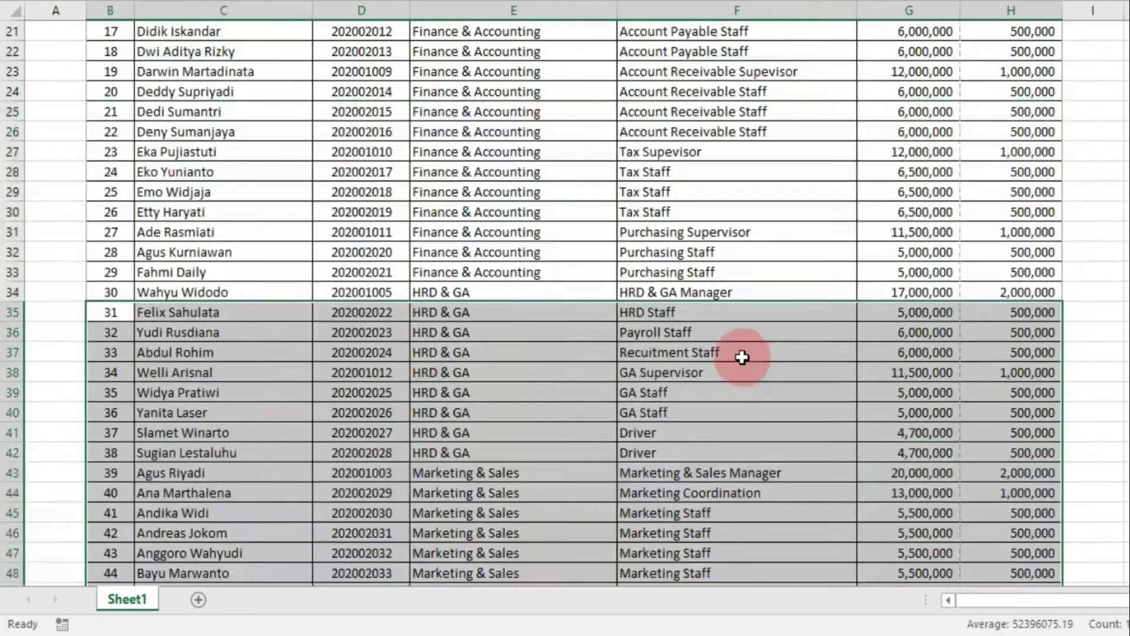
scroll(748, 357, up, 4)
scroll(747, 358, up, 2)
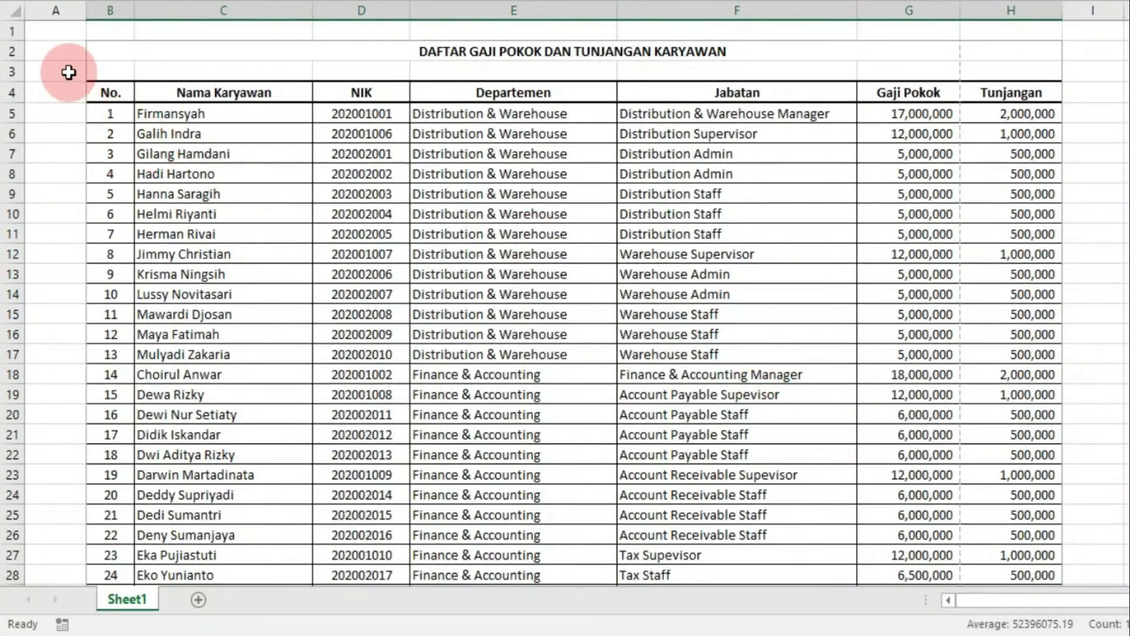
Select cell A2 and add Print Preview and Print to the Quick Access Toolbar.
click(54, 45)
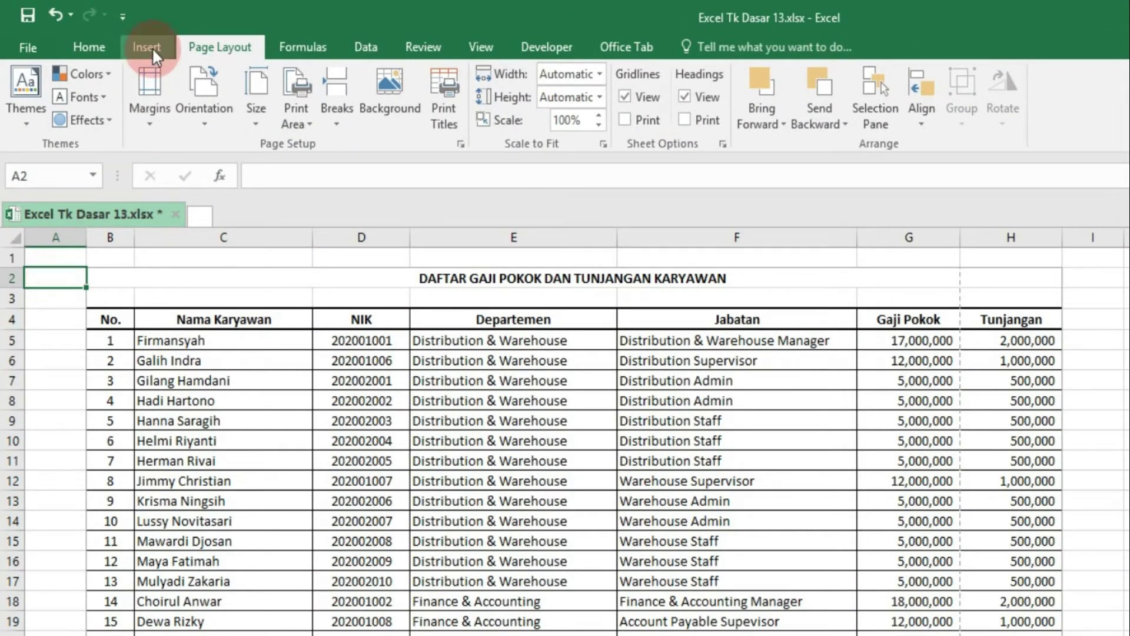
click(124, 16)
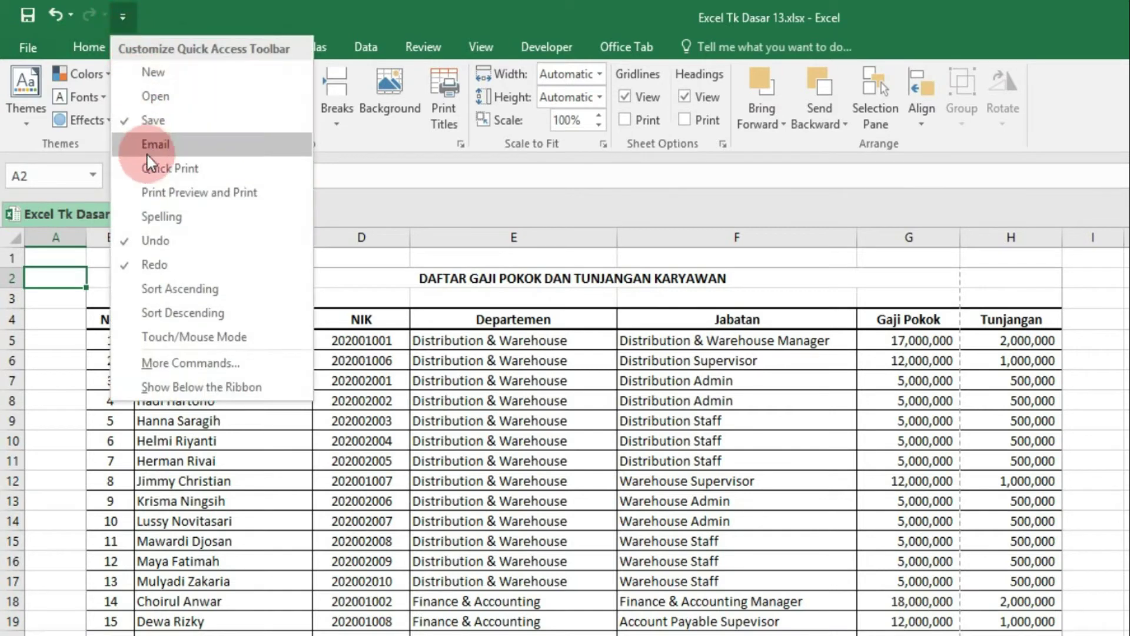
click(219, 193)
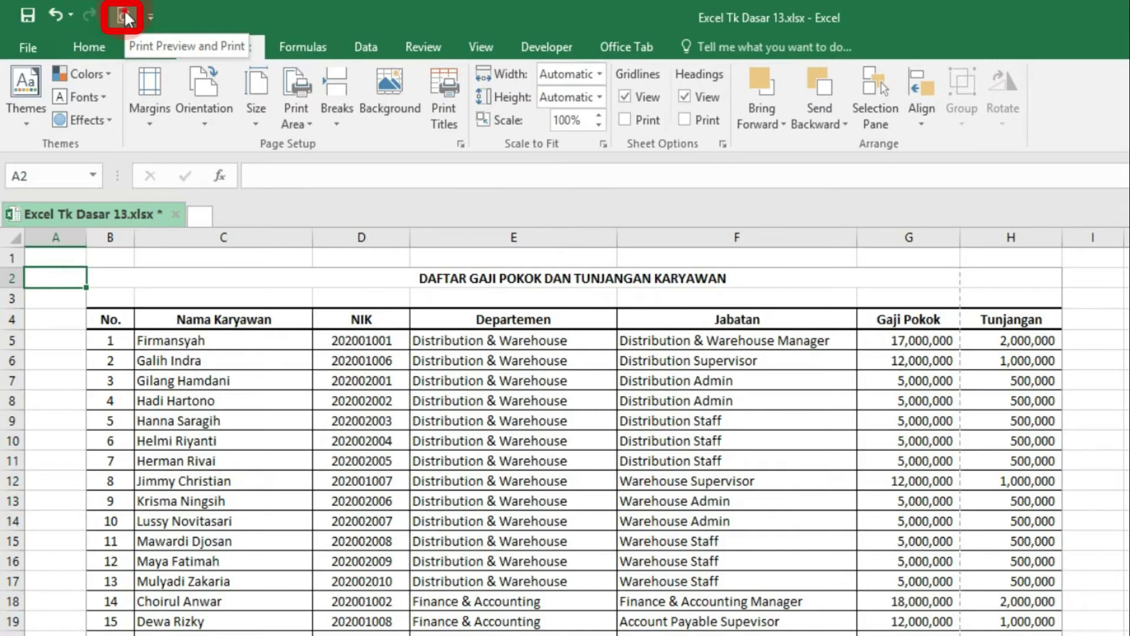
Preview the printout and page through to page 6, which holds only the Tunjangan column.
click(124, 17)
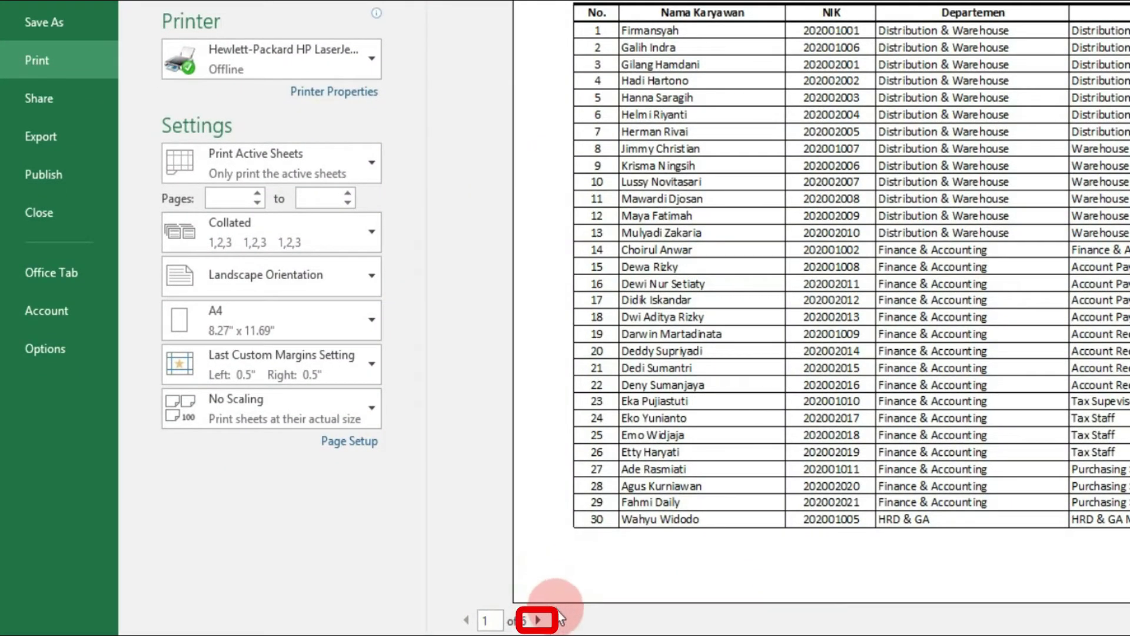
click(538, 620)
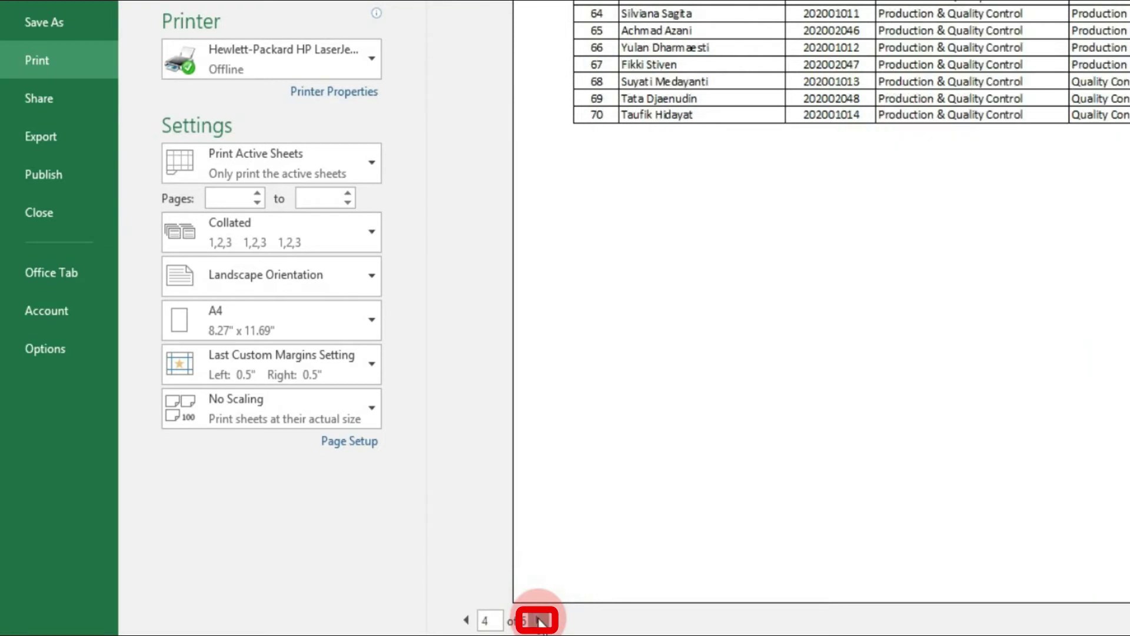
click(538, 620)
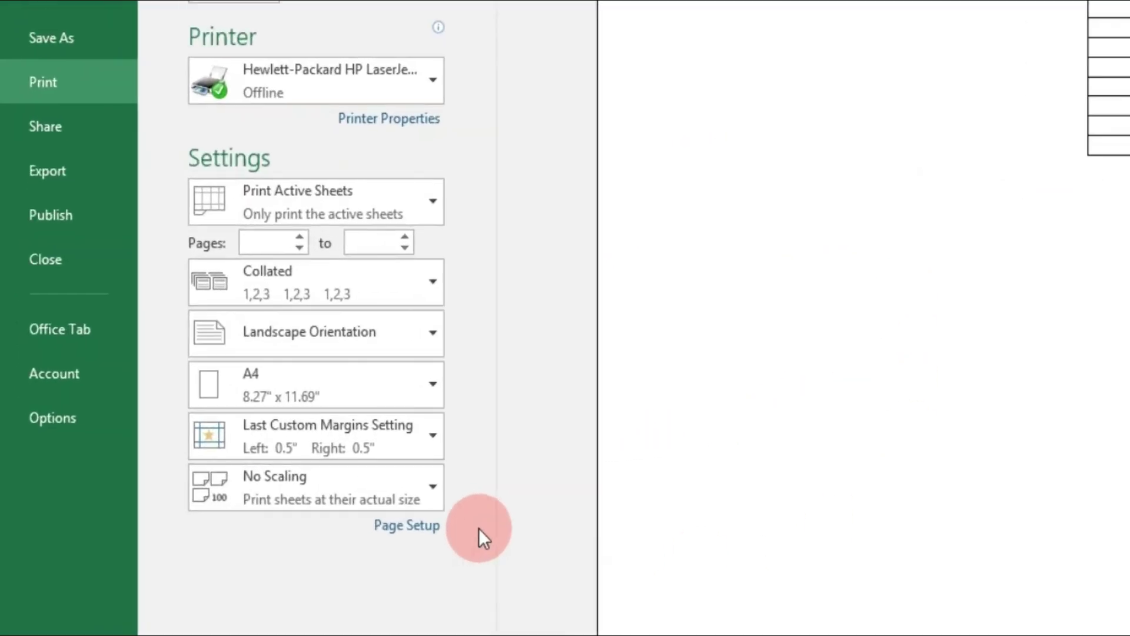
Scale the printout in Page Setup to fit 1 page wide by 1 page tall.
click(383, 525)
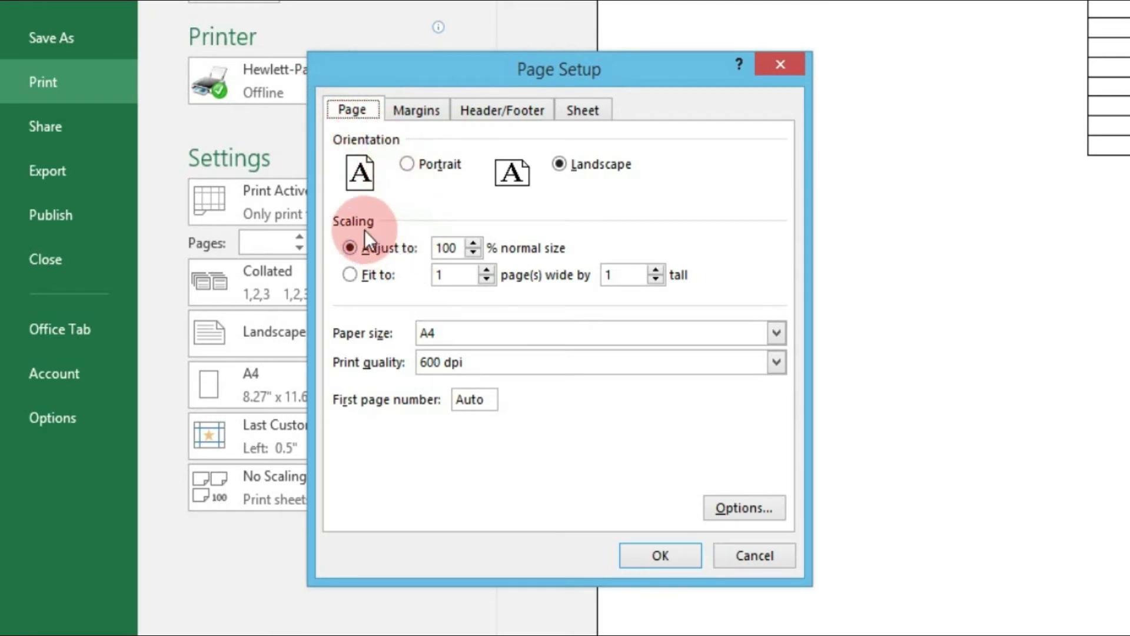
click(357, 274)
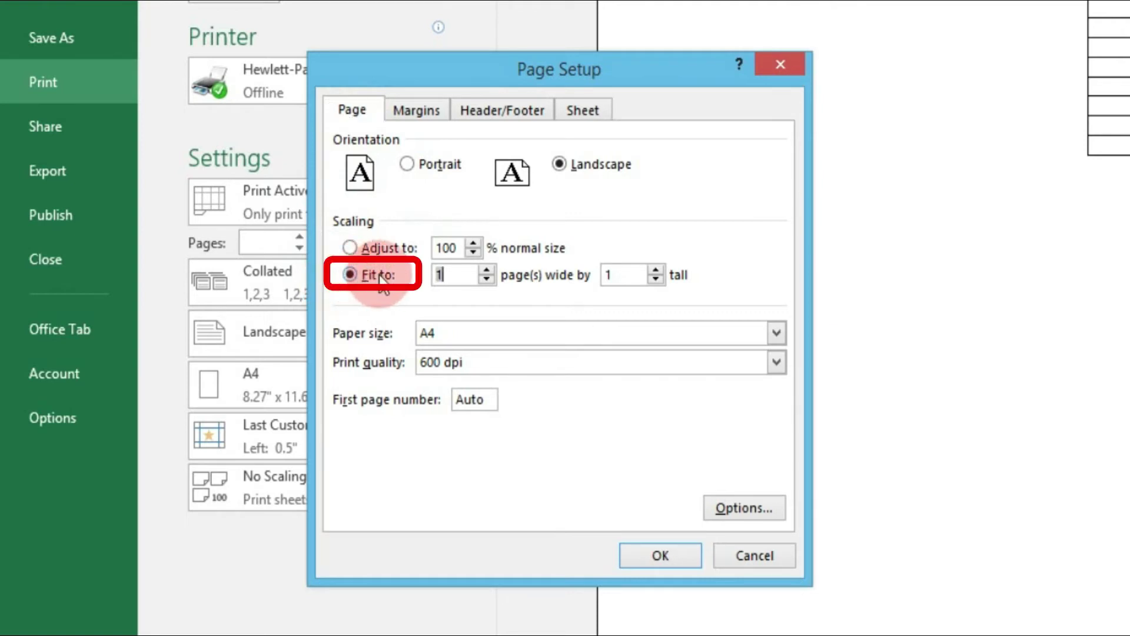
click(462, 274)
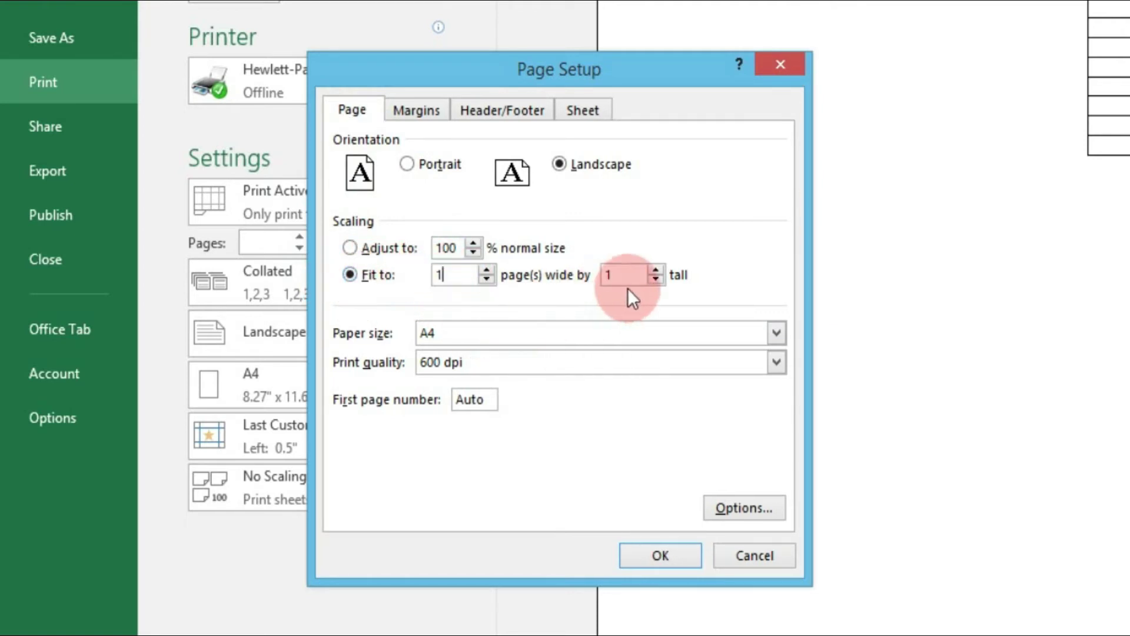
double_click(616, 274)
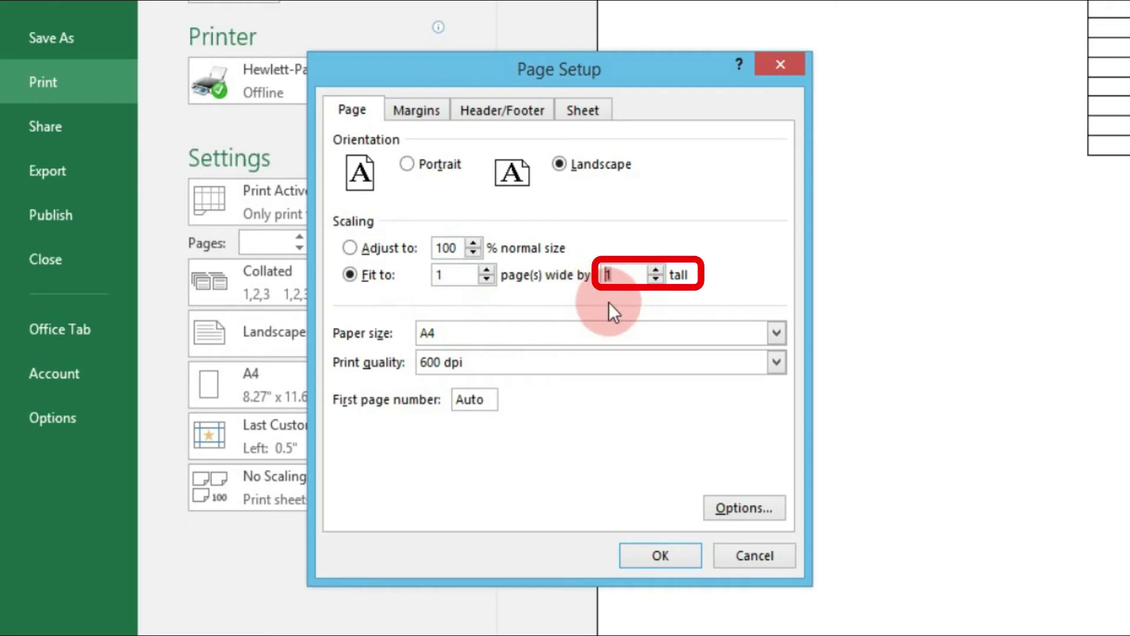
click(661, 556)
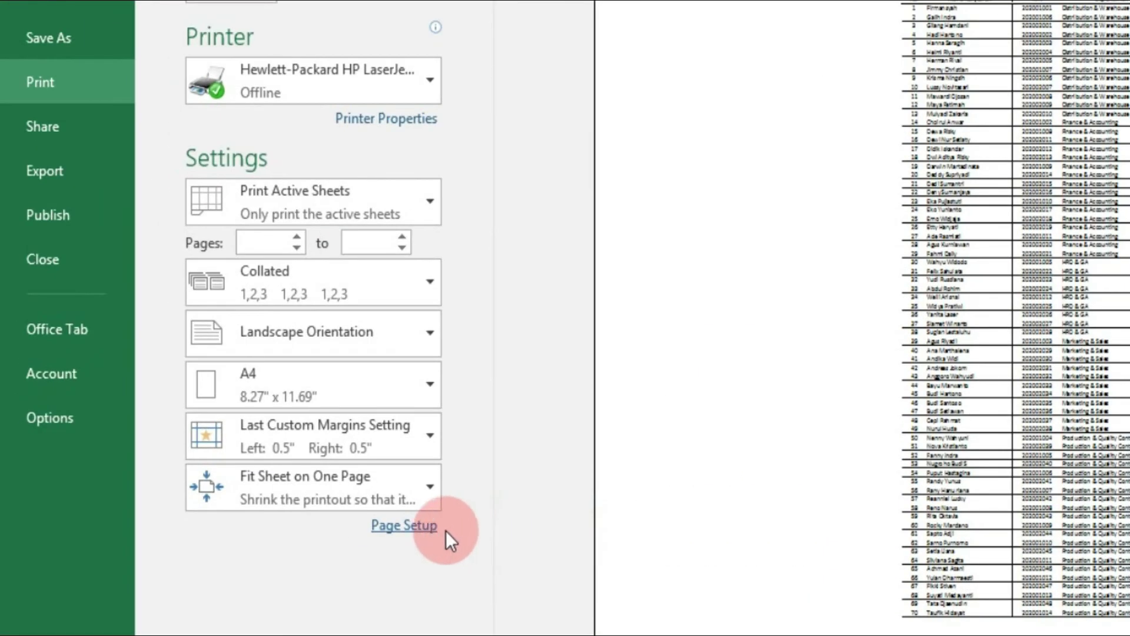
Change the Fit to pages-tall value from 1 to 0 in Page Setup.
click(253, 493)
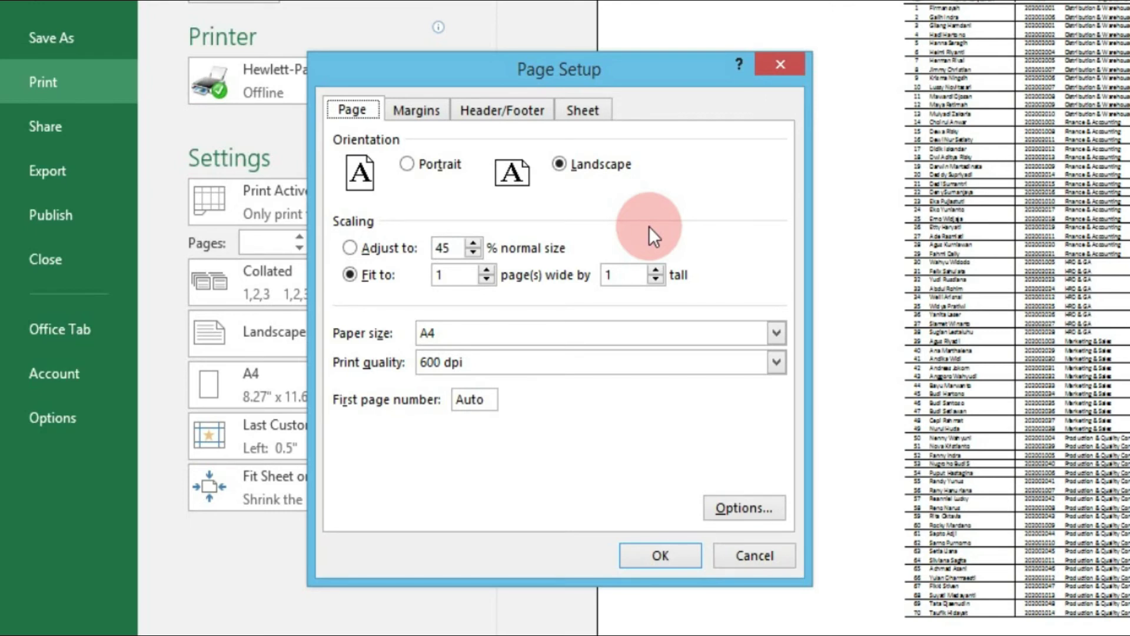
click(621, 274)
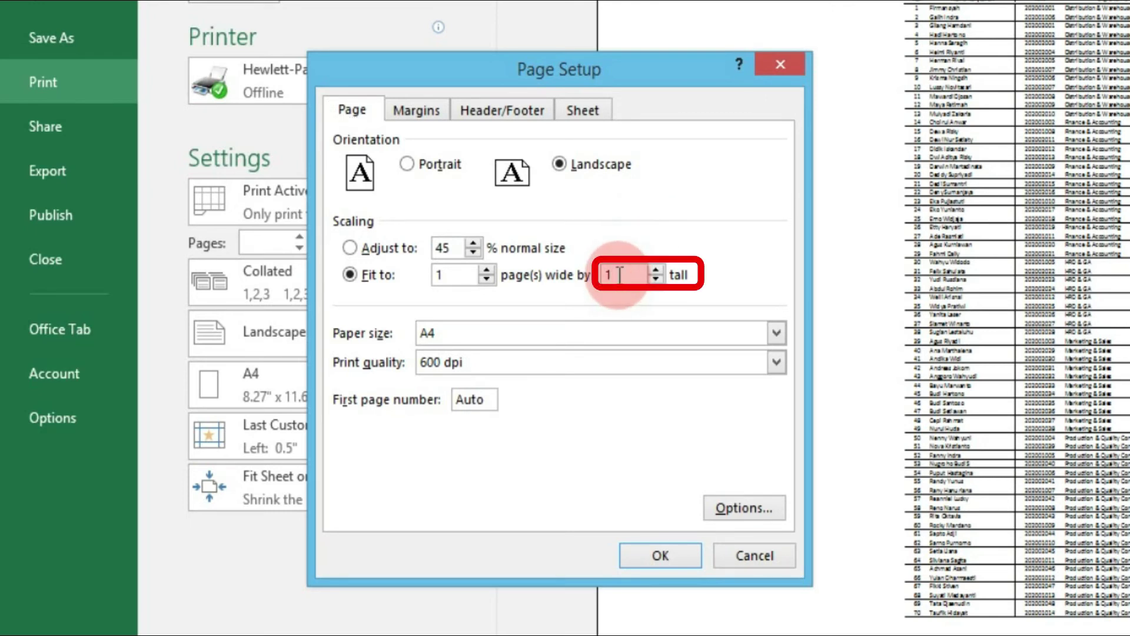
key(BackSpace)
text(0)
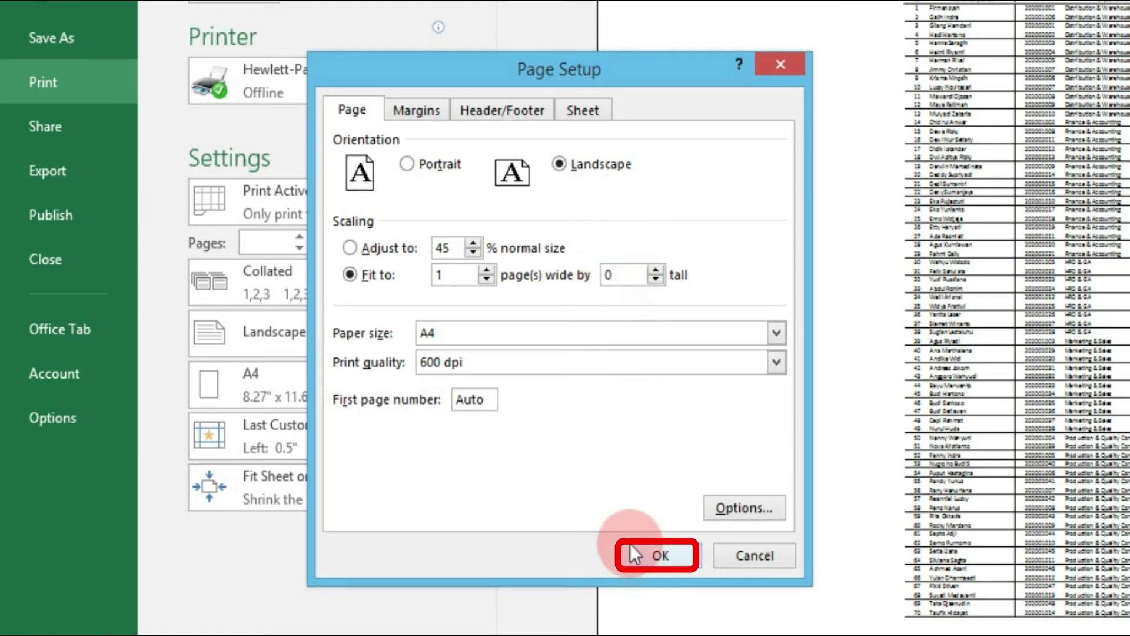
click(631, 547)
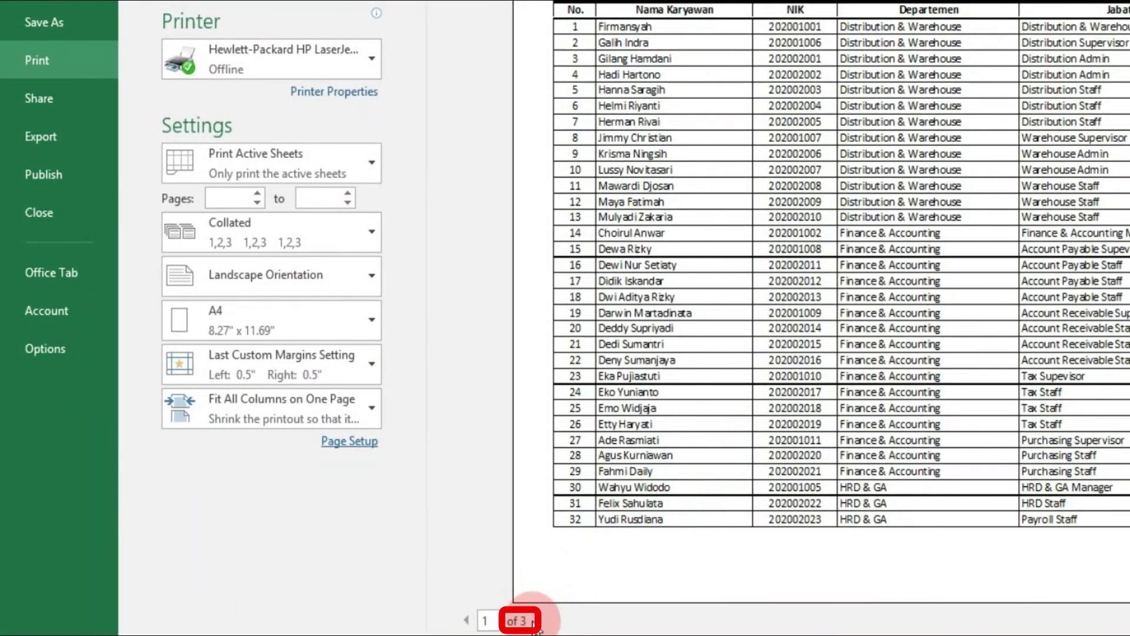
scroll(602, 347, down, 1)
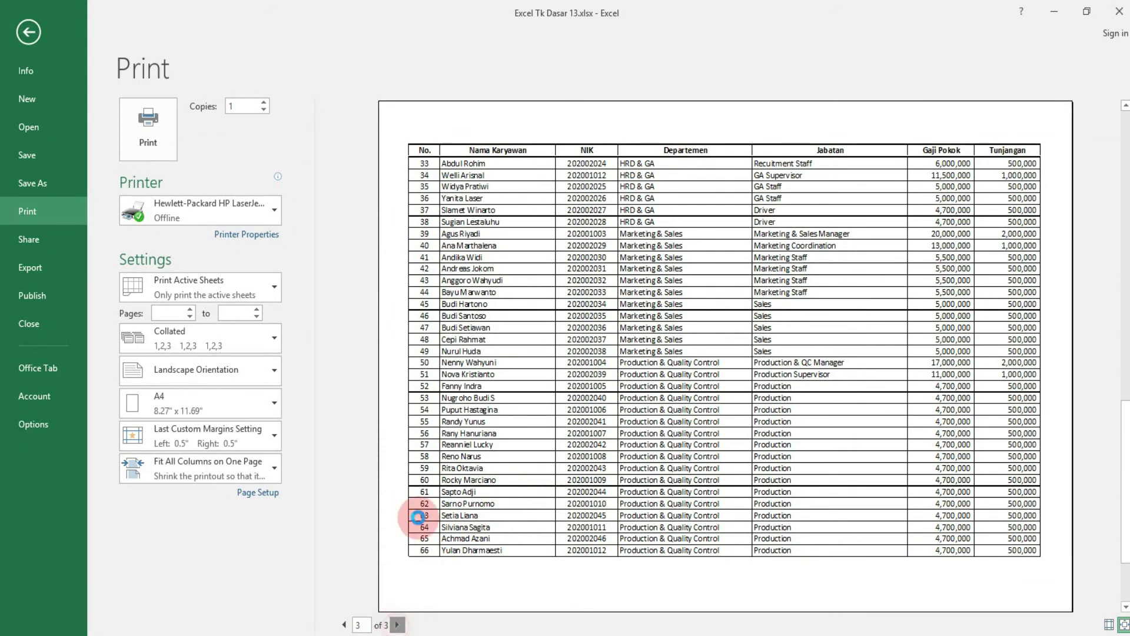
scroll(417, 518, down, 1)
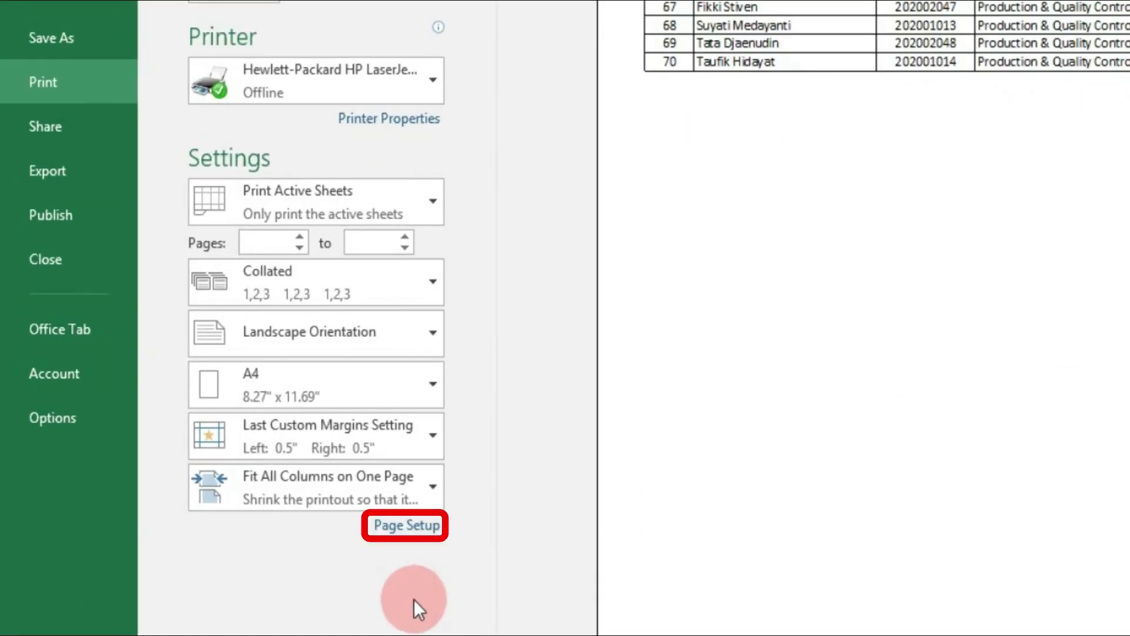
click(388, 525)
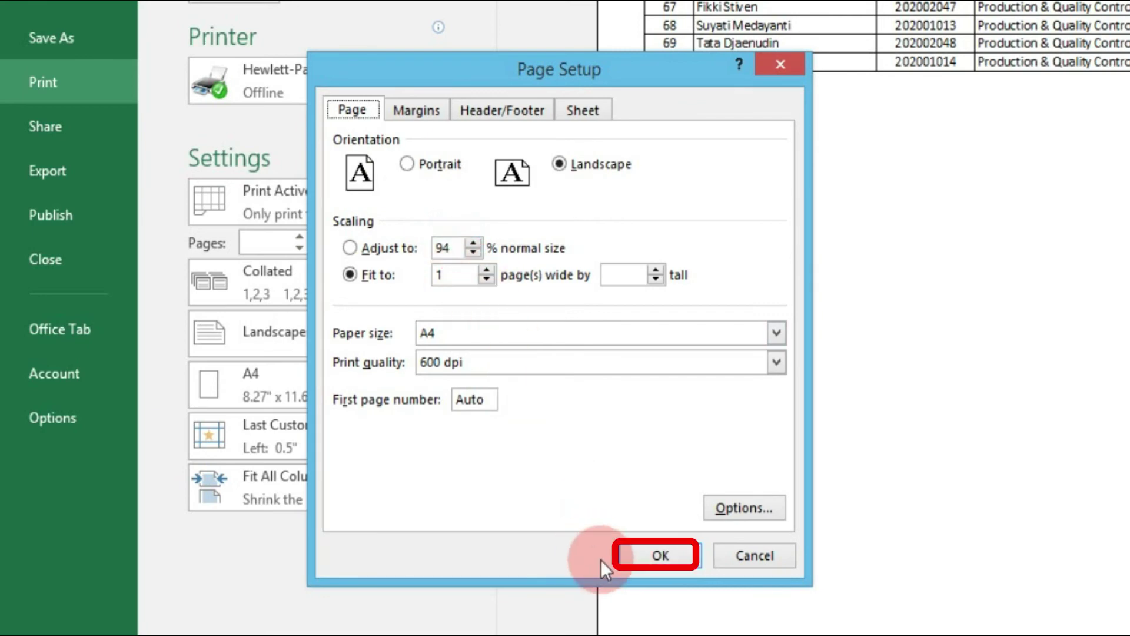
click(658, 555)
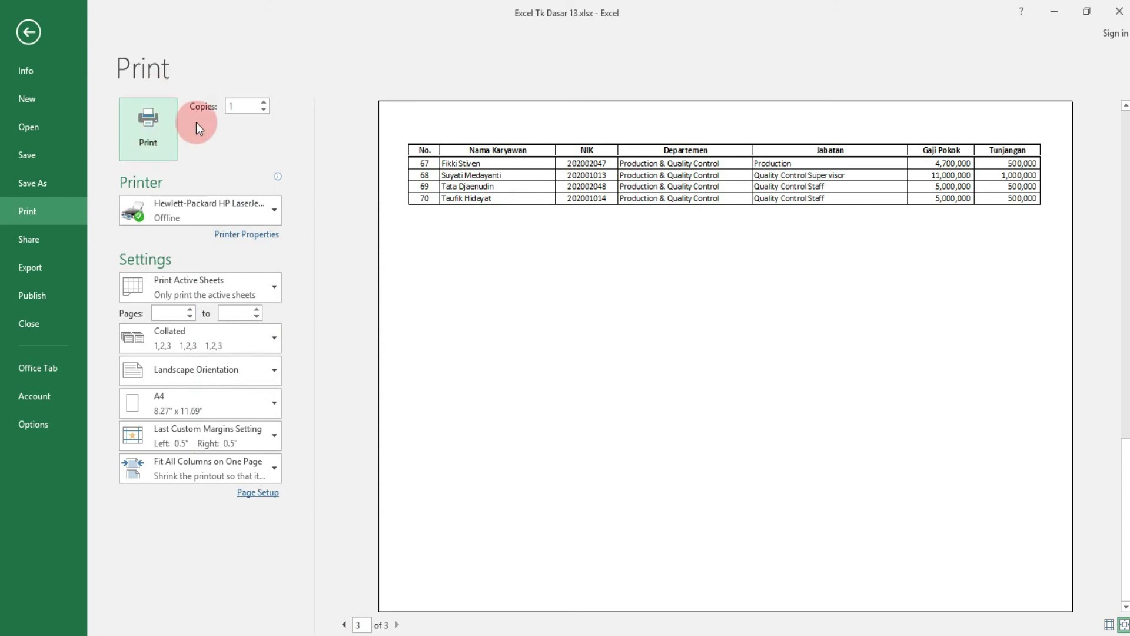
Review the available printers without changing the selection, then leave print preview for the salary worksheet.
click(263, 213)
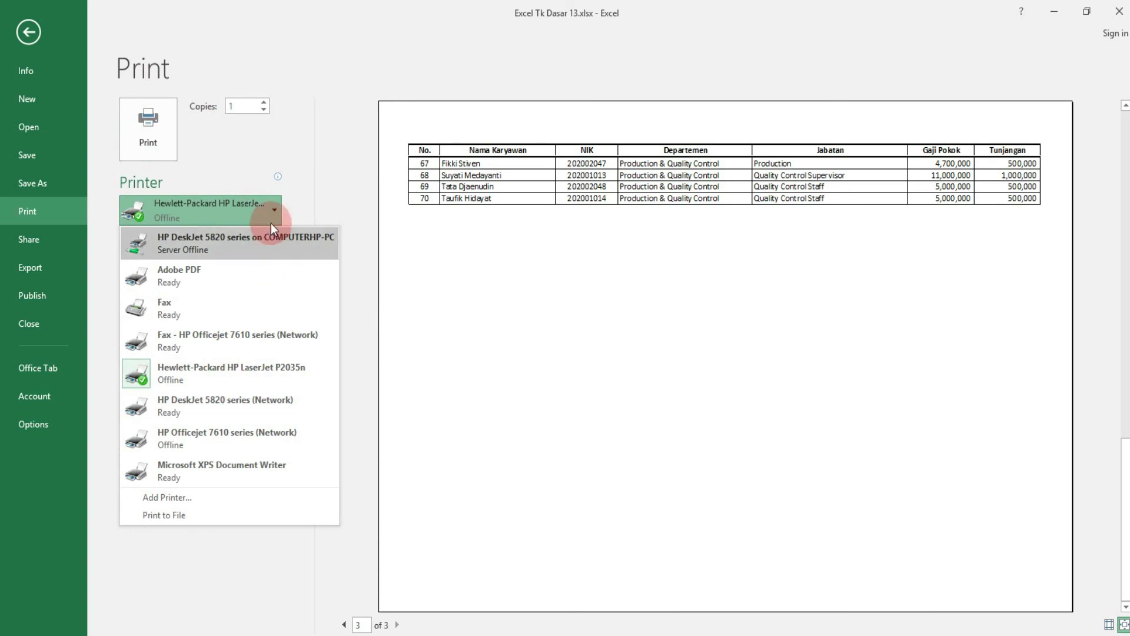
click(275, 213)
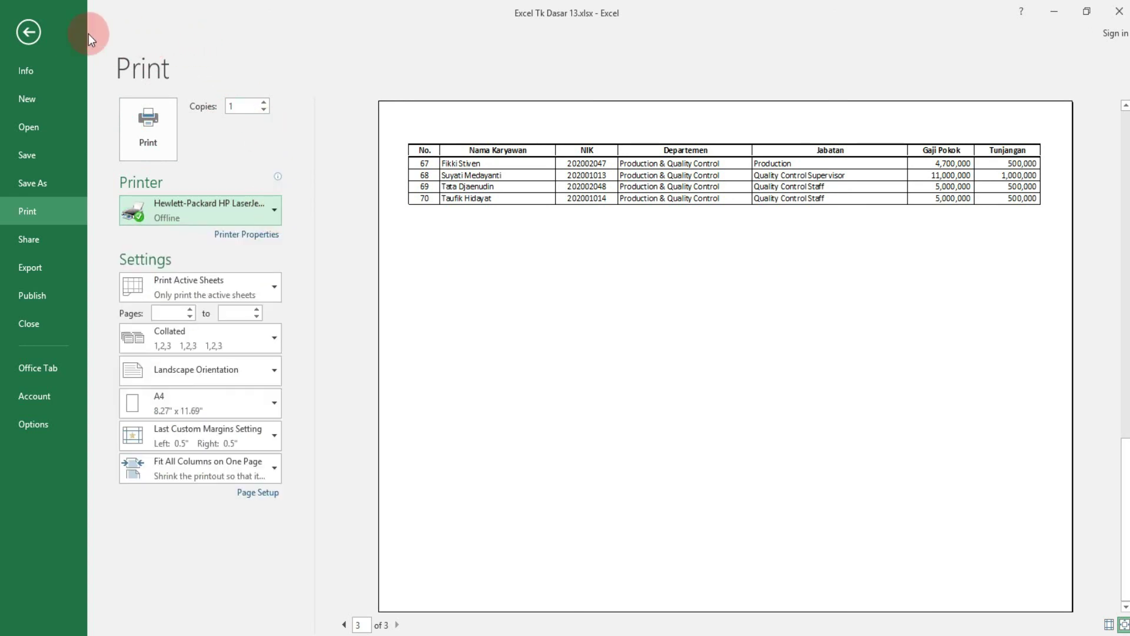
click(28, 33)
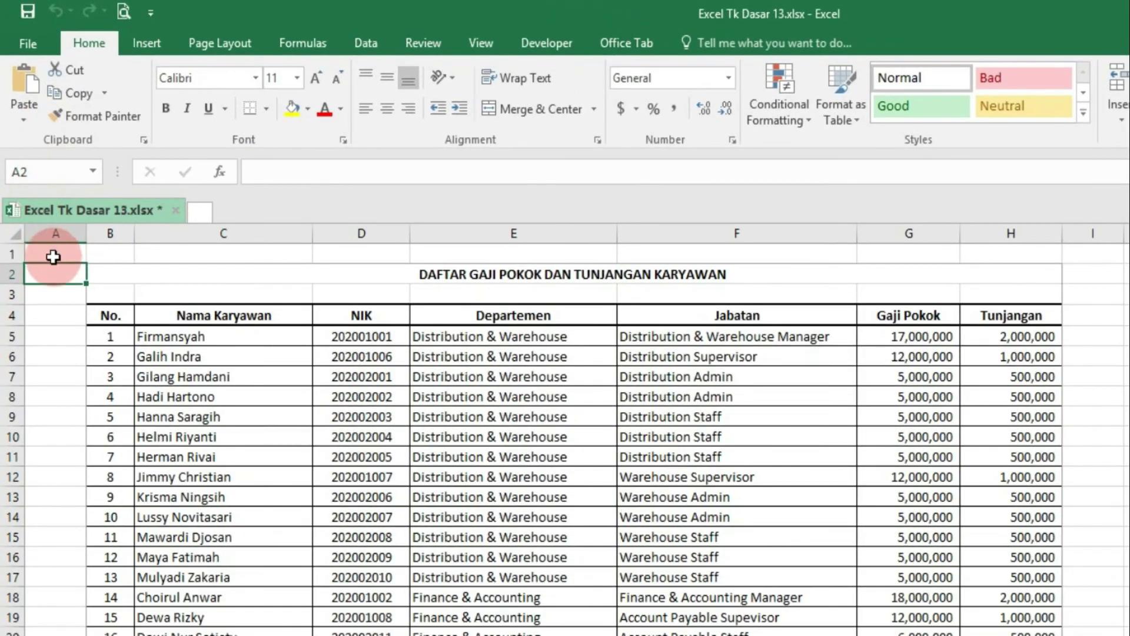